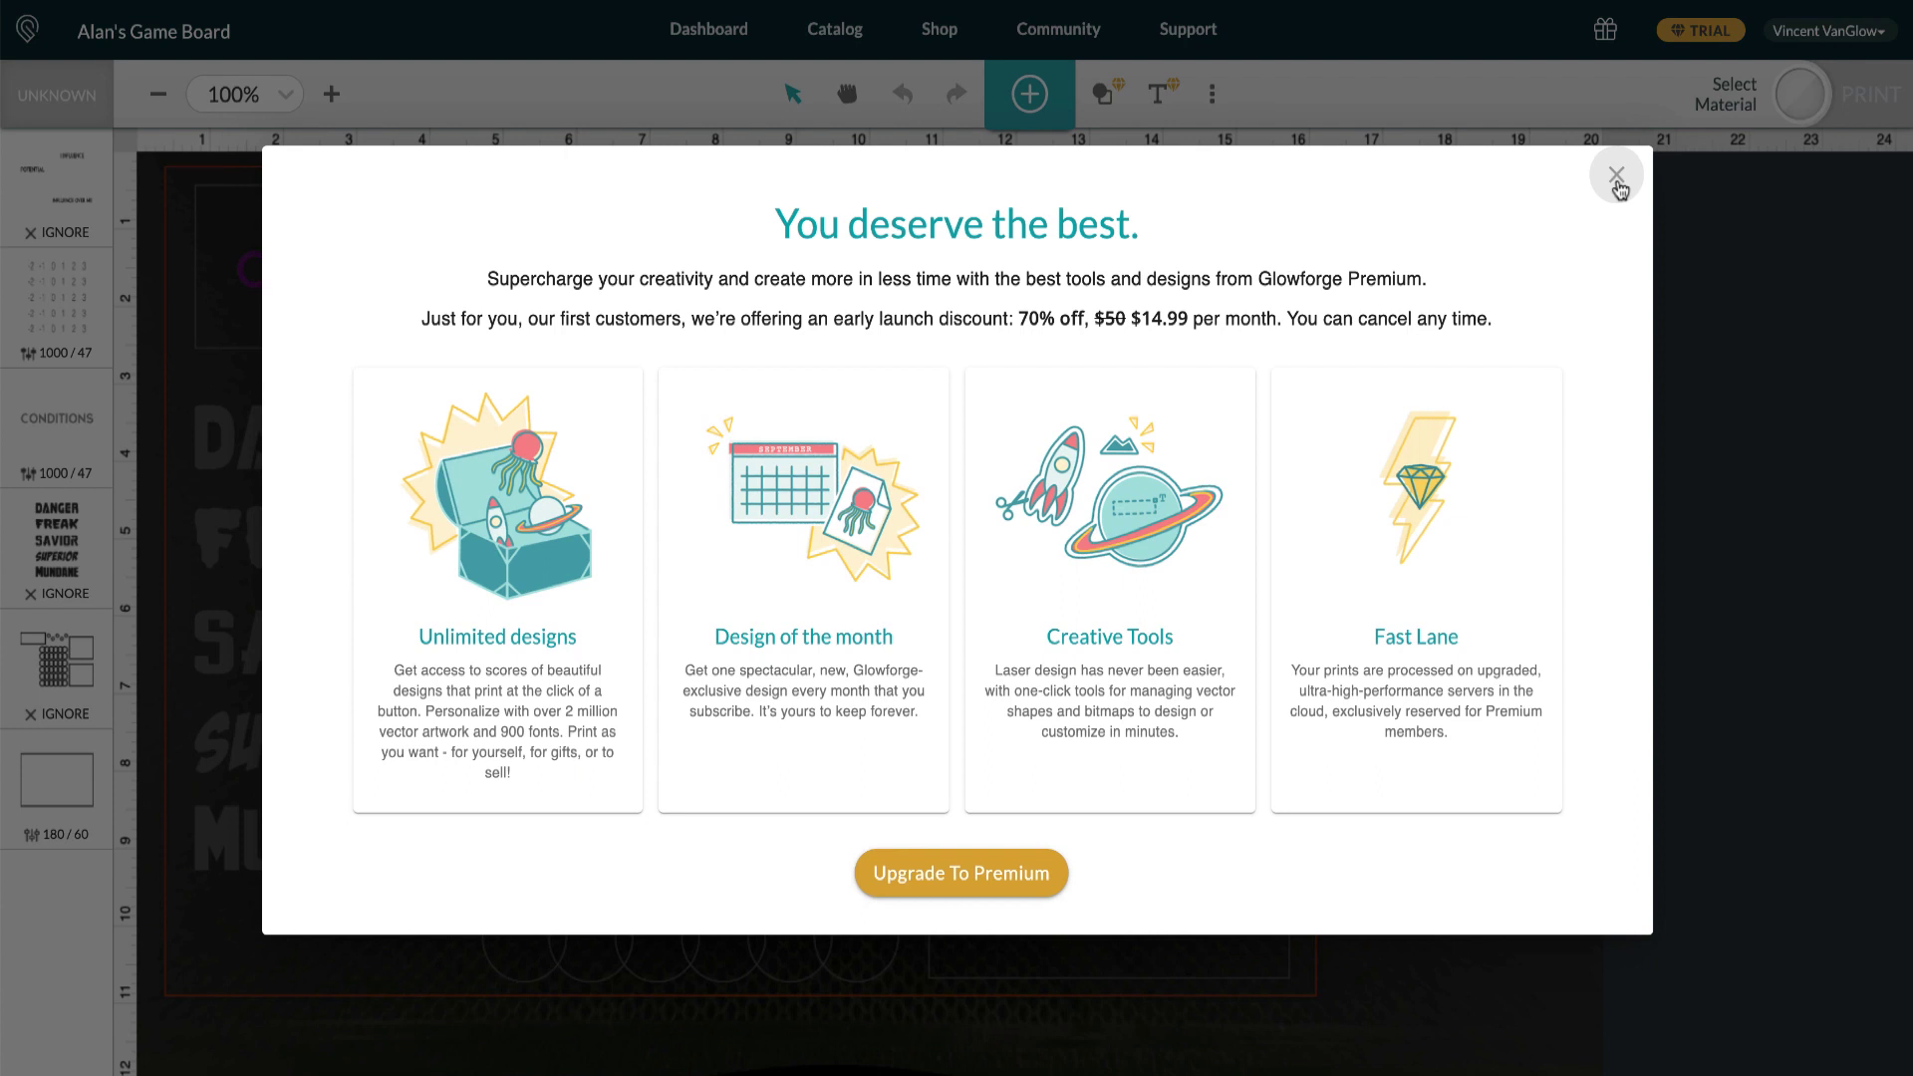
Close the 'You deserve the best' Premium upsell so Alan's Game Board shows again.
click(1616, 177)
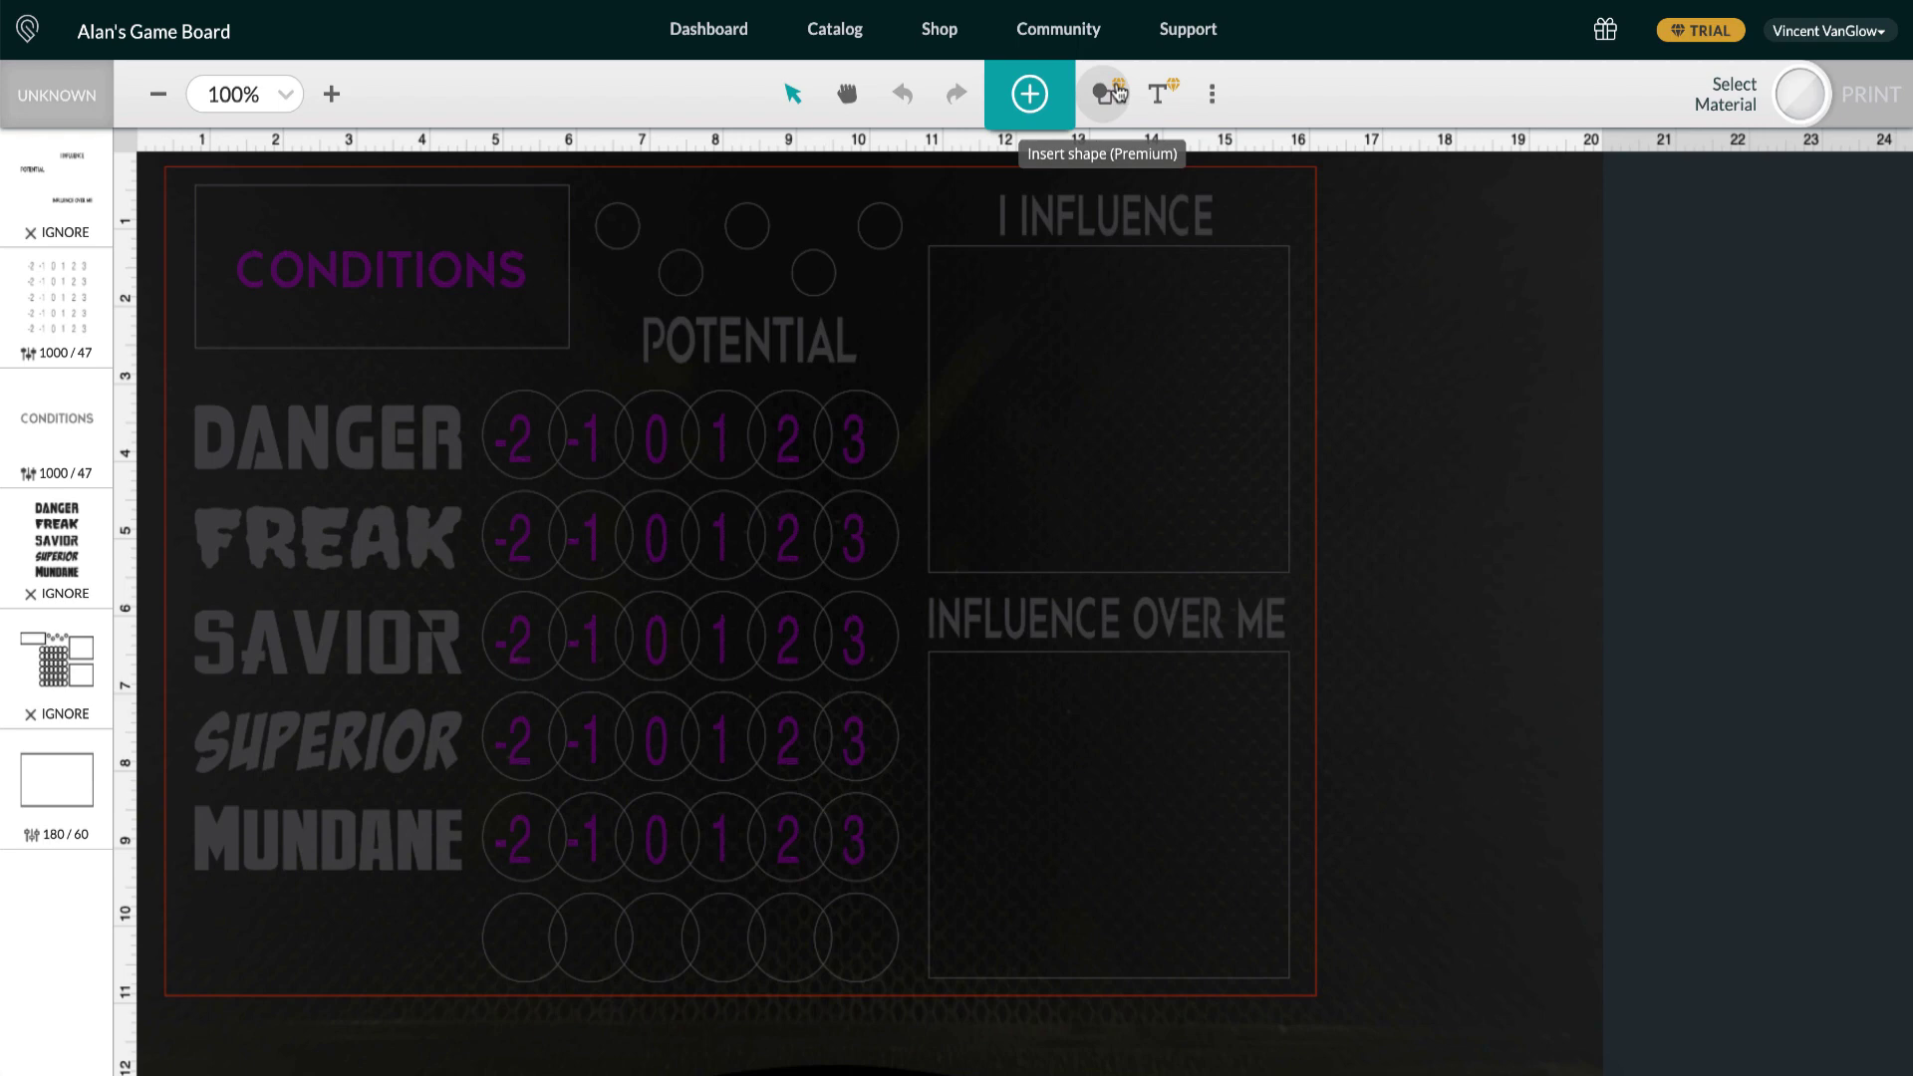
Glance at the Add Artwork library, then select the whole game board (15.7 × 10.7 in).
click(1030, 97)
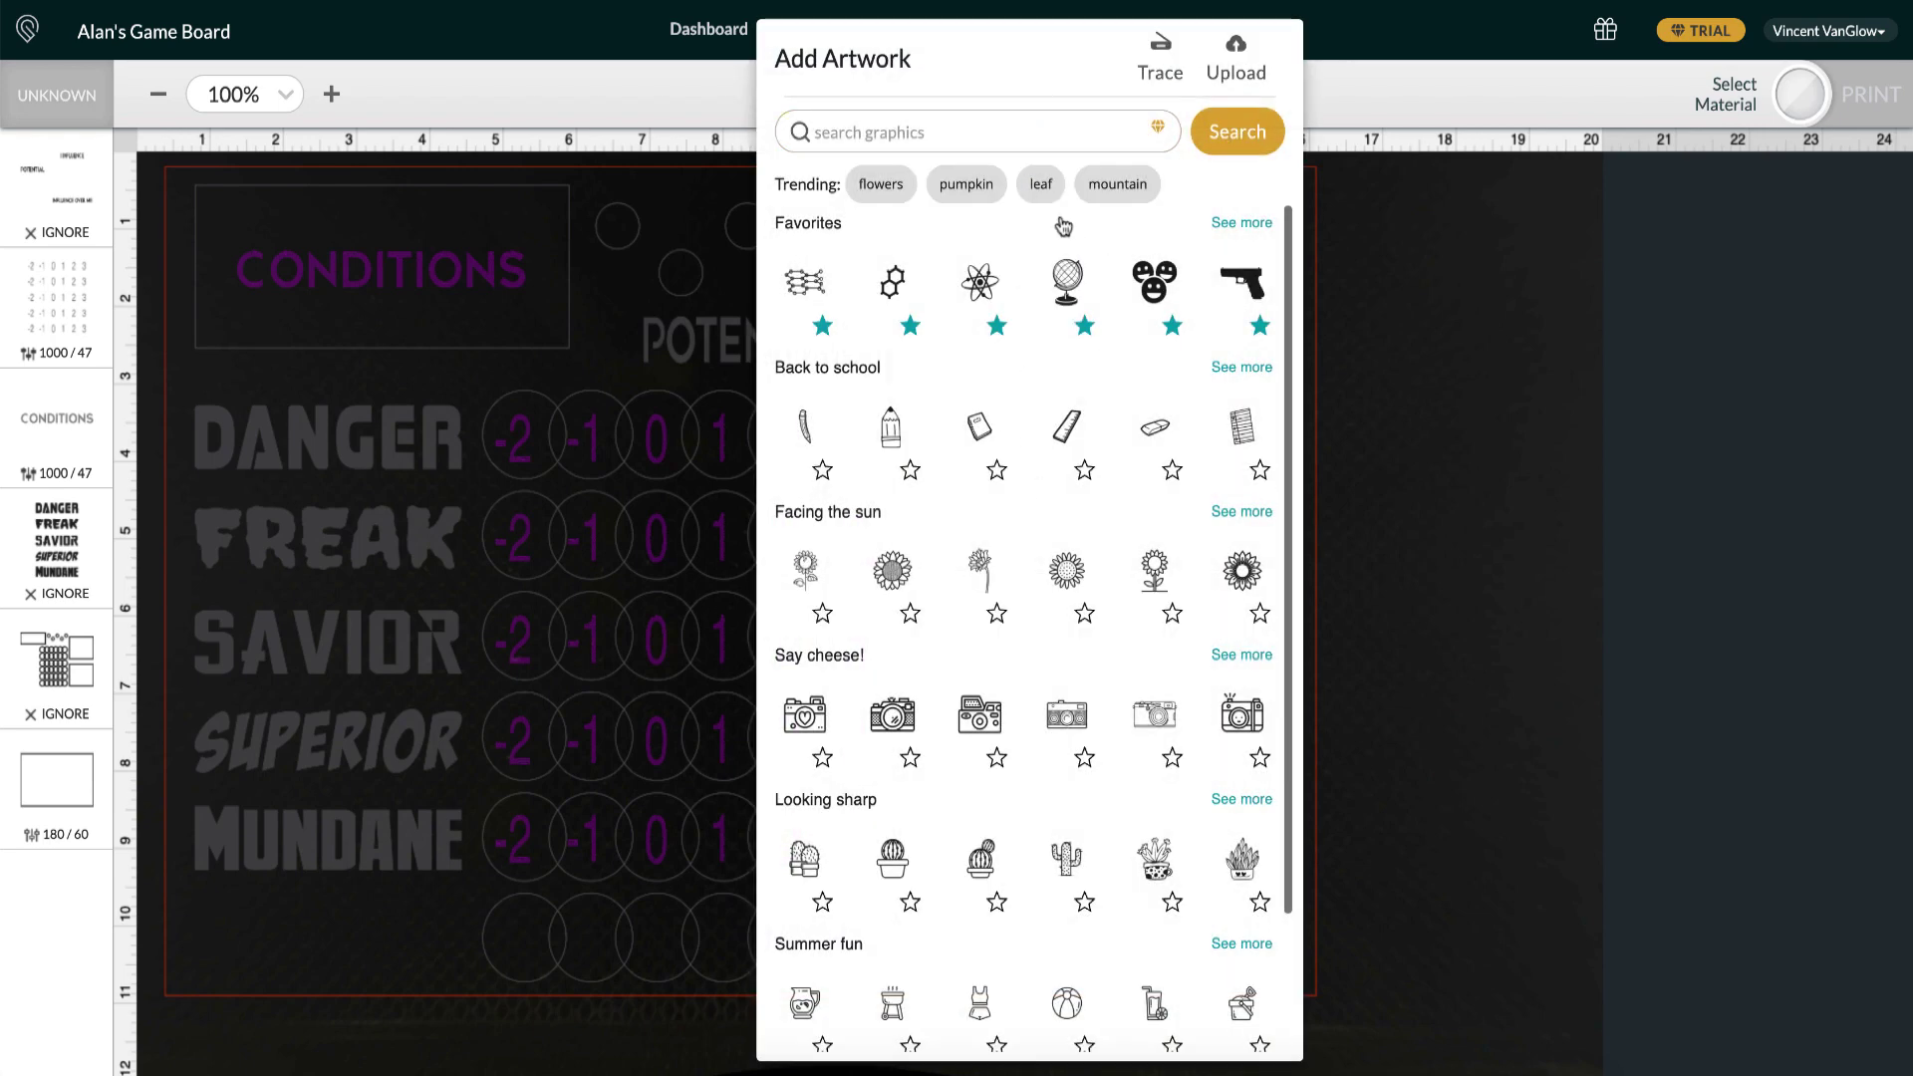
click(1324, 223)
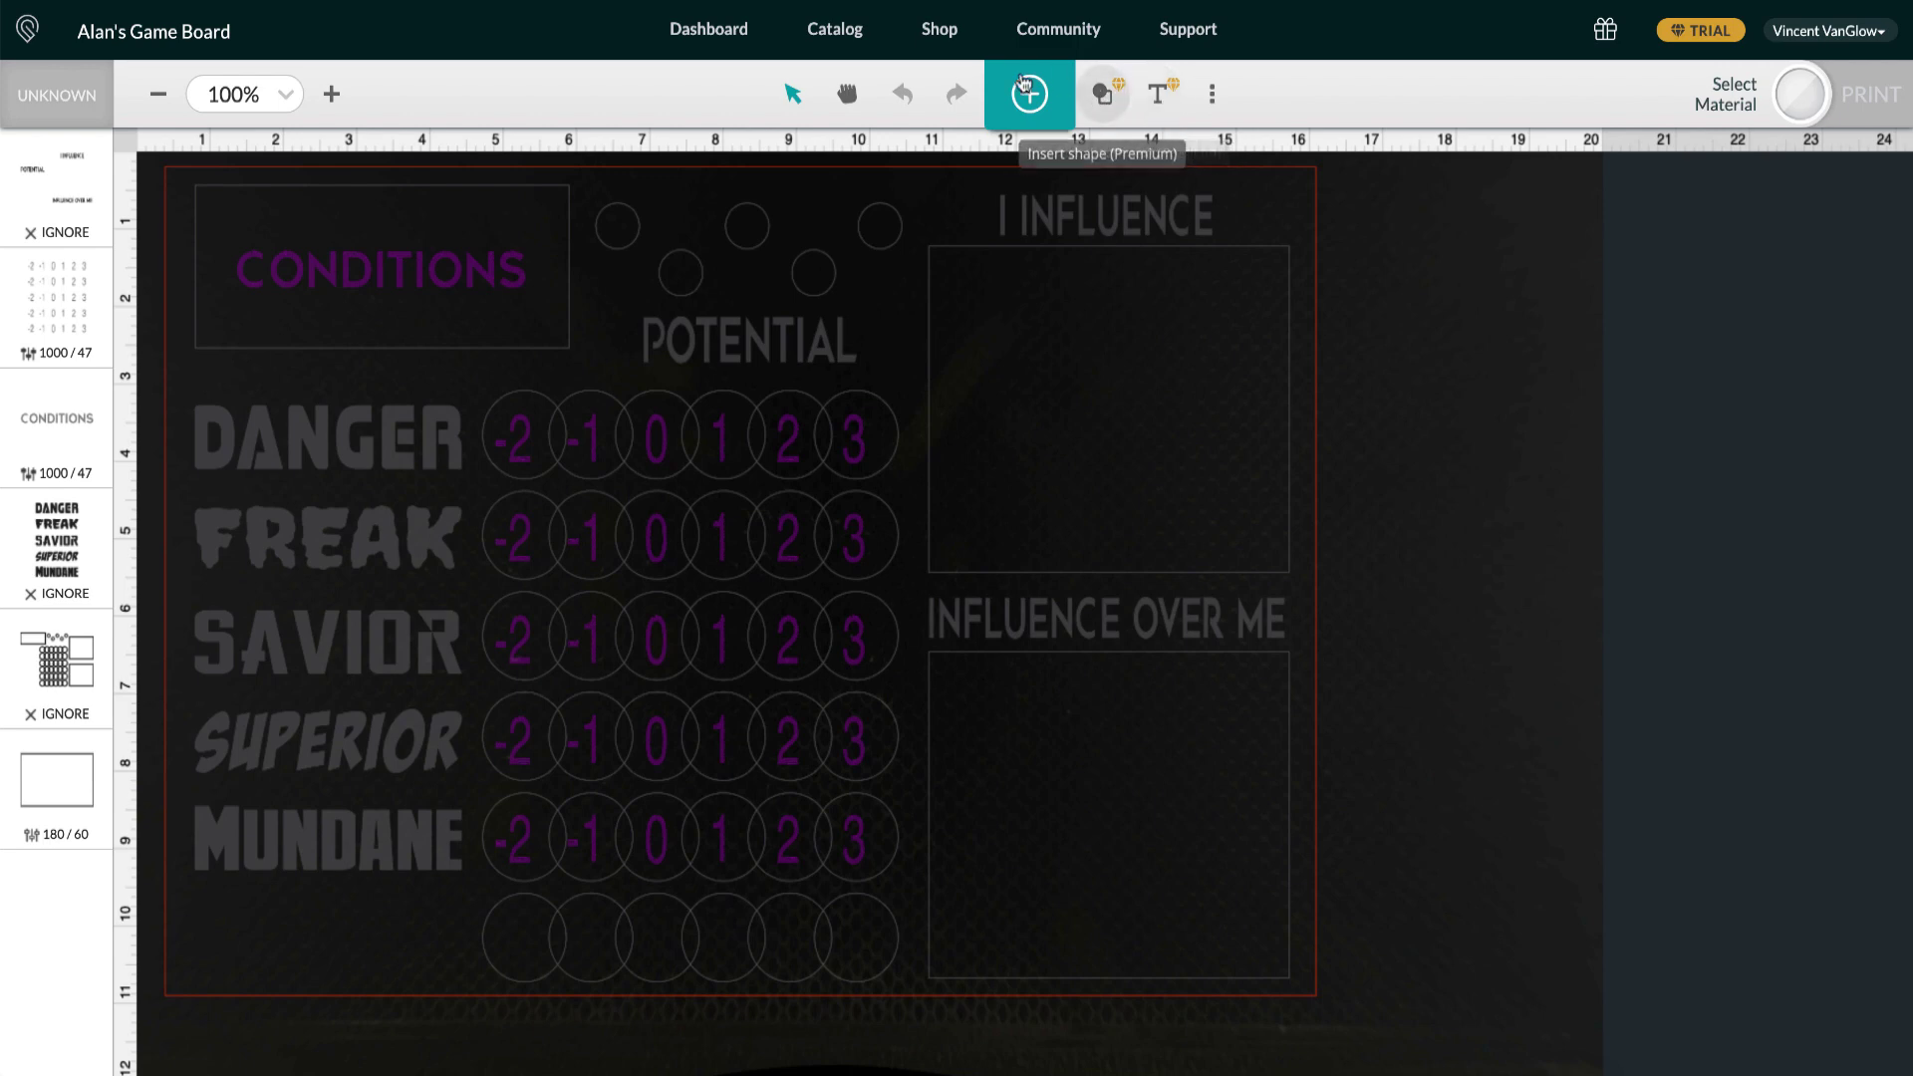
click(1046, 254)
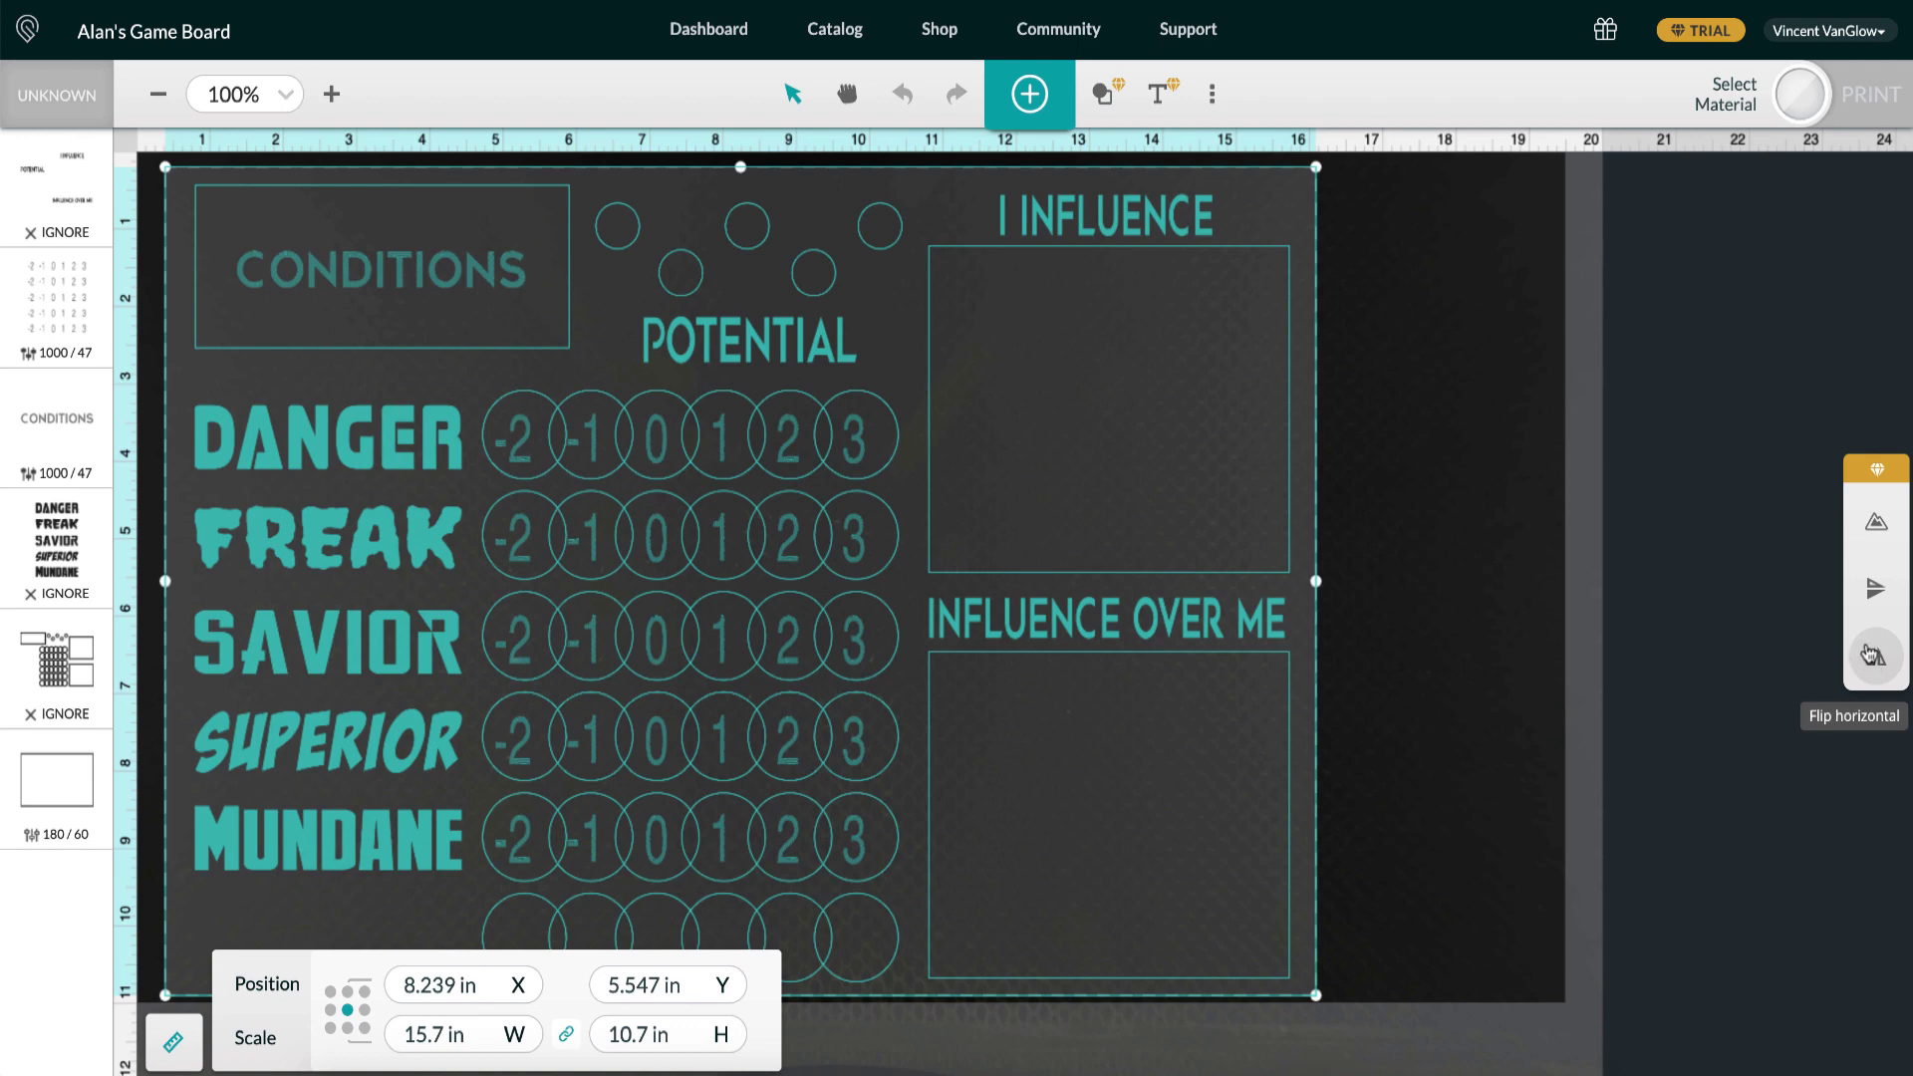
Deselect the game board design by clicking an empty area of the canvas.
click(1606, 338)
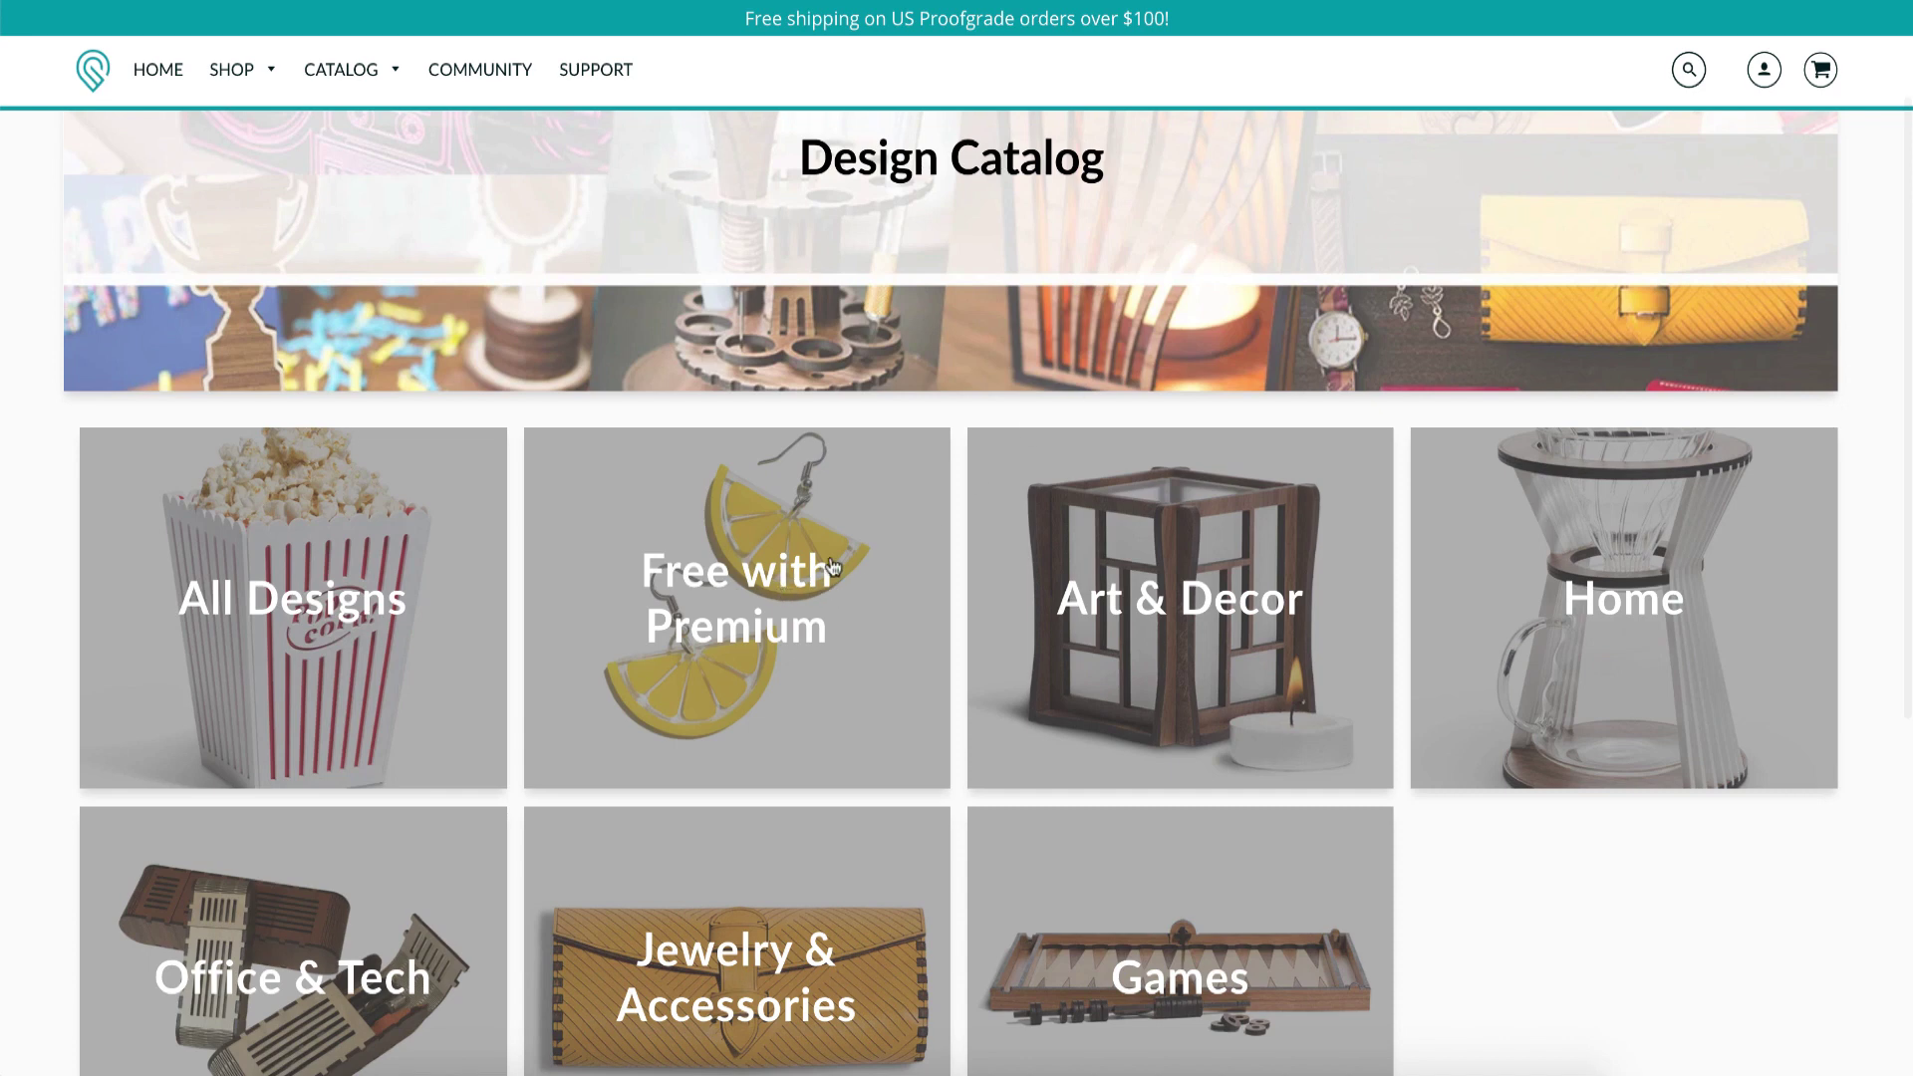
Open the Free with Premium collection and scroll to the pagination at its bottom.
click(761, 586)
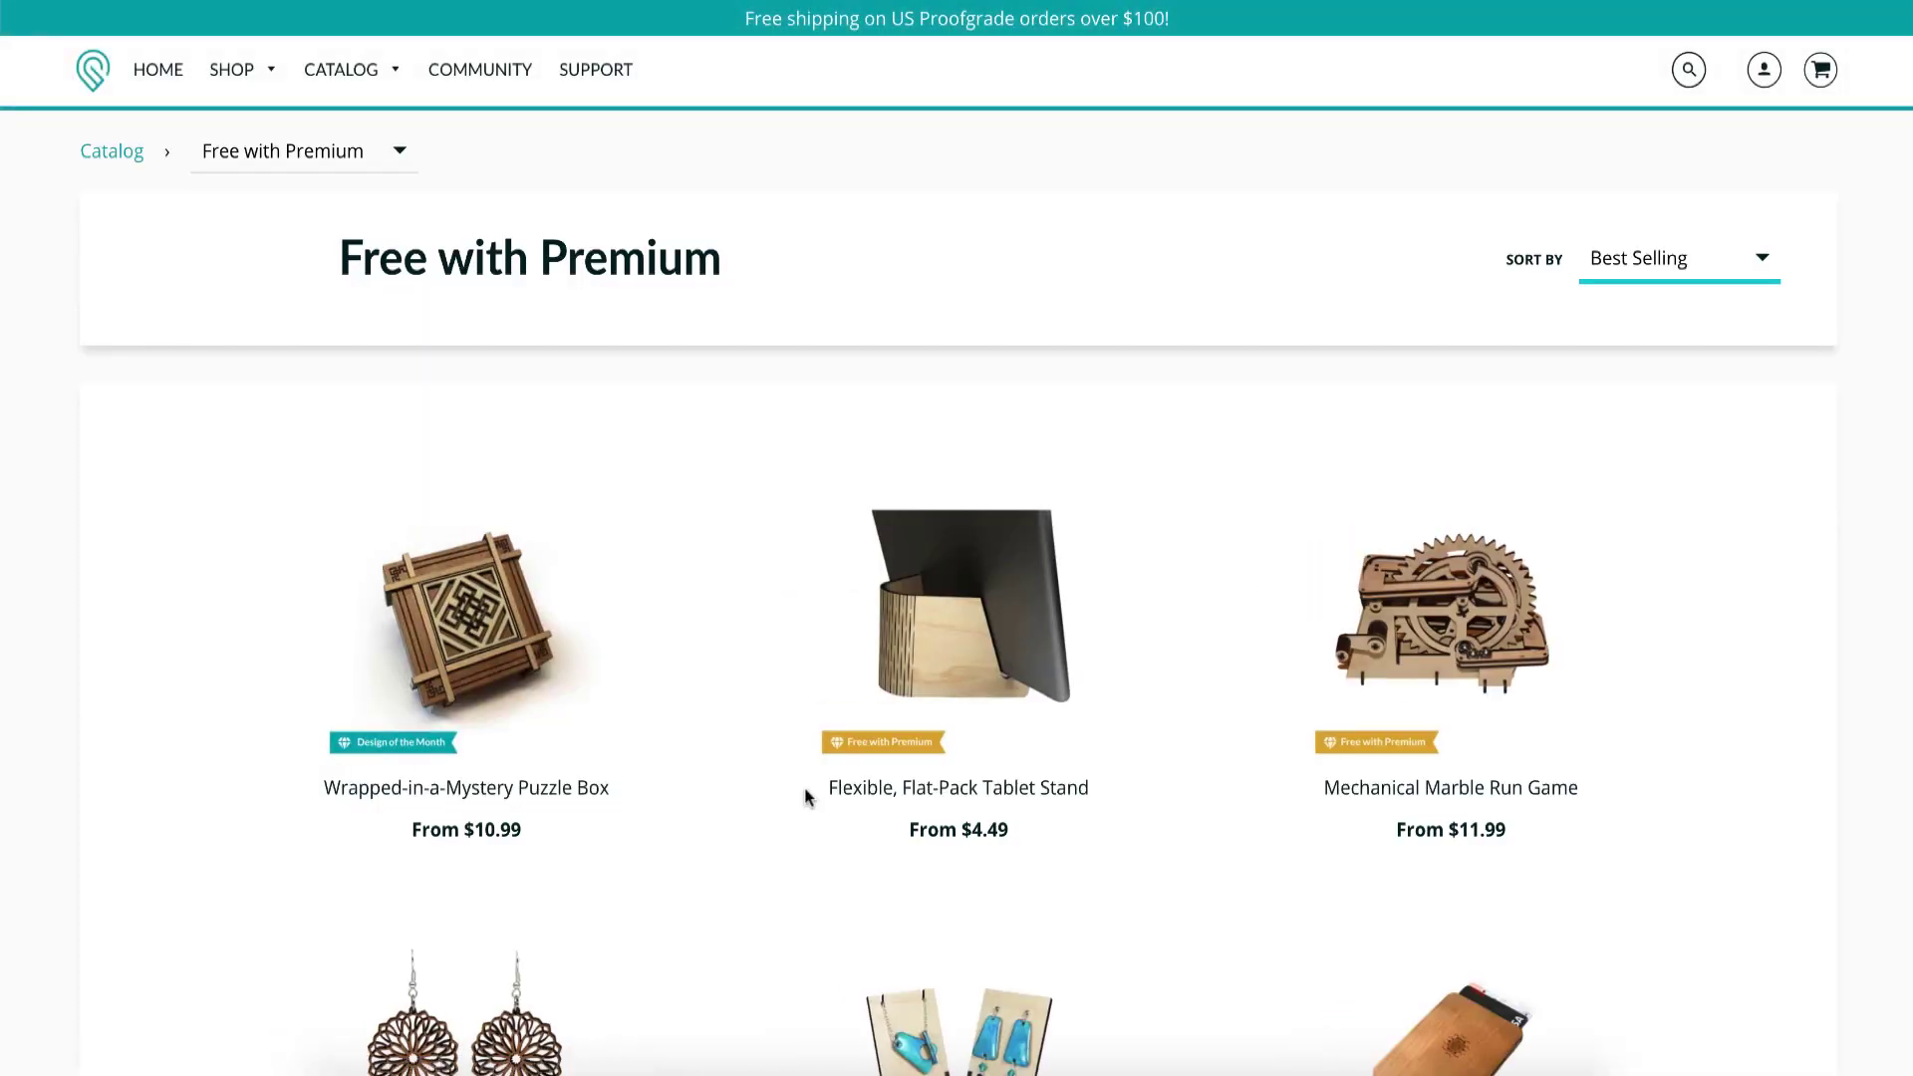
scroll(700, 811, down, 2)
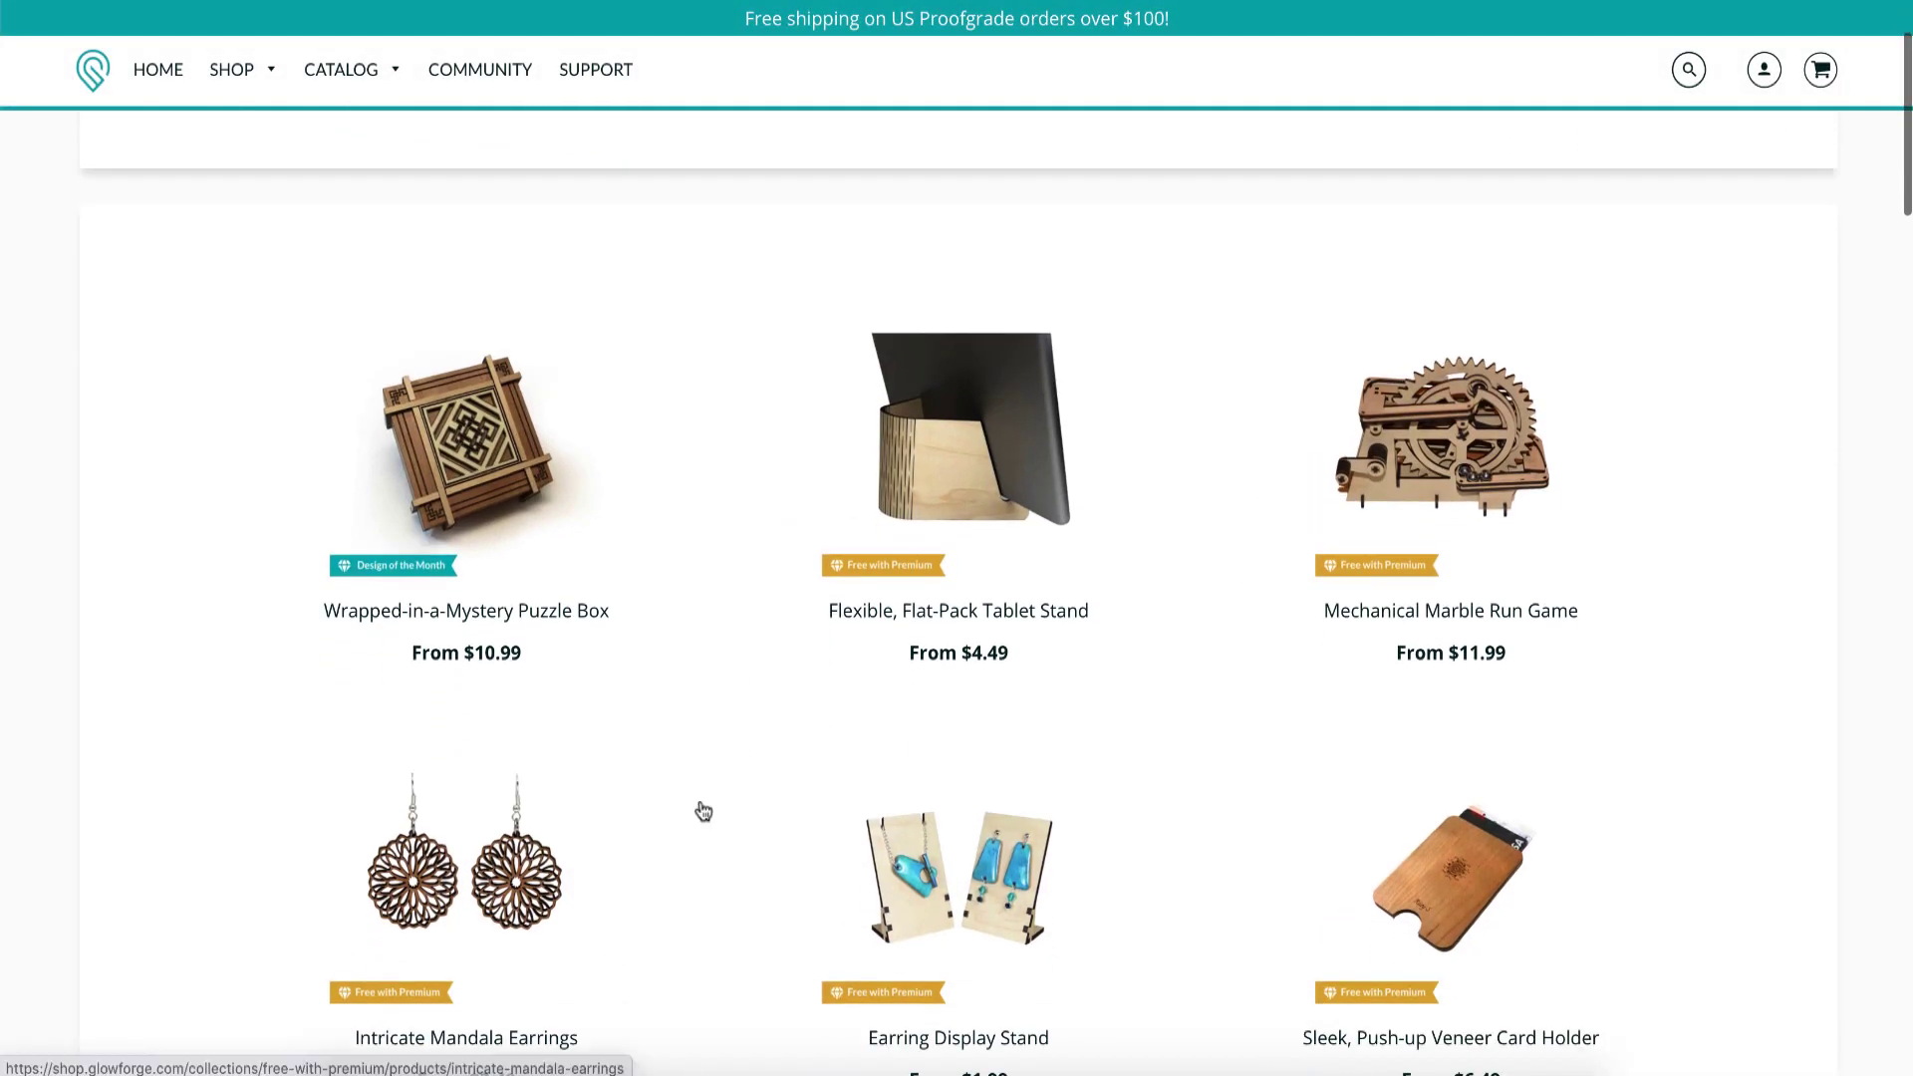
scroll(703, 811, down, 3)
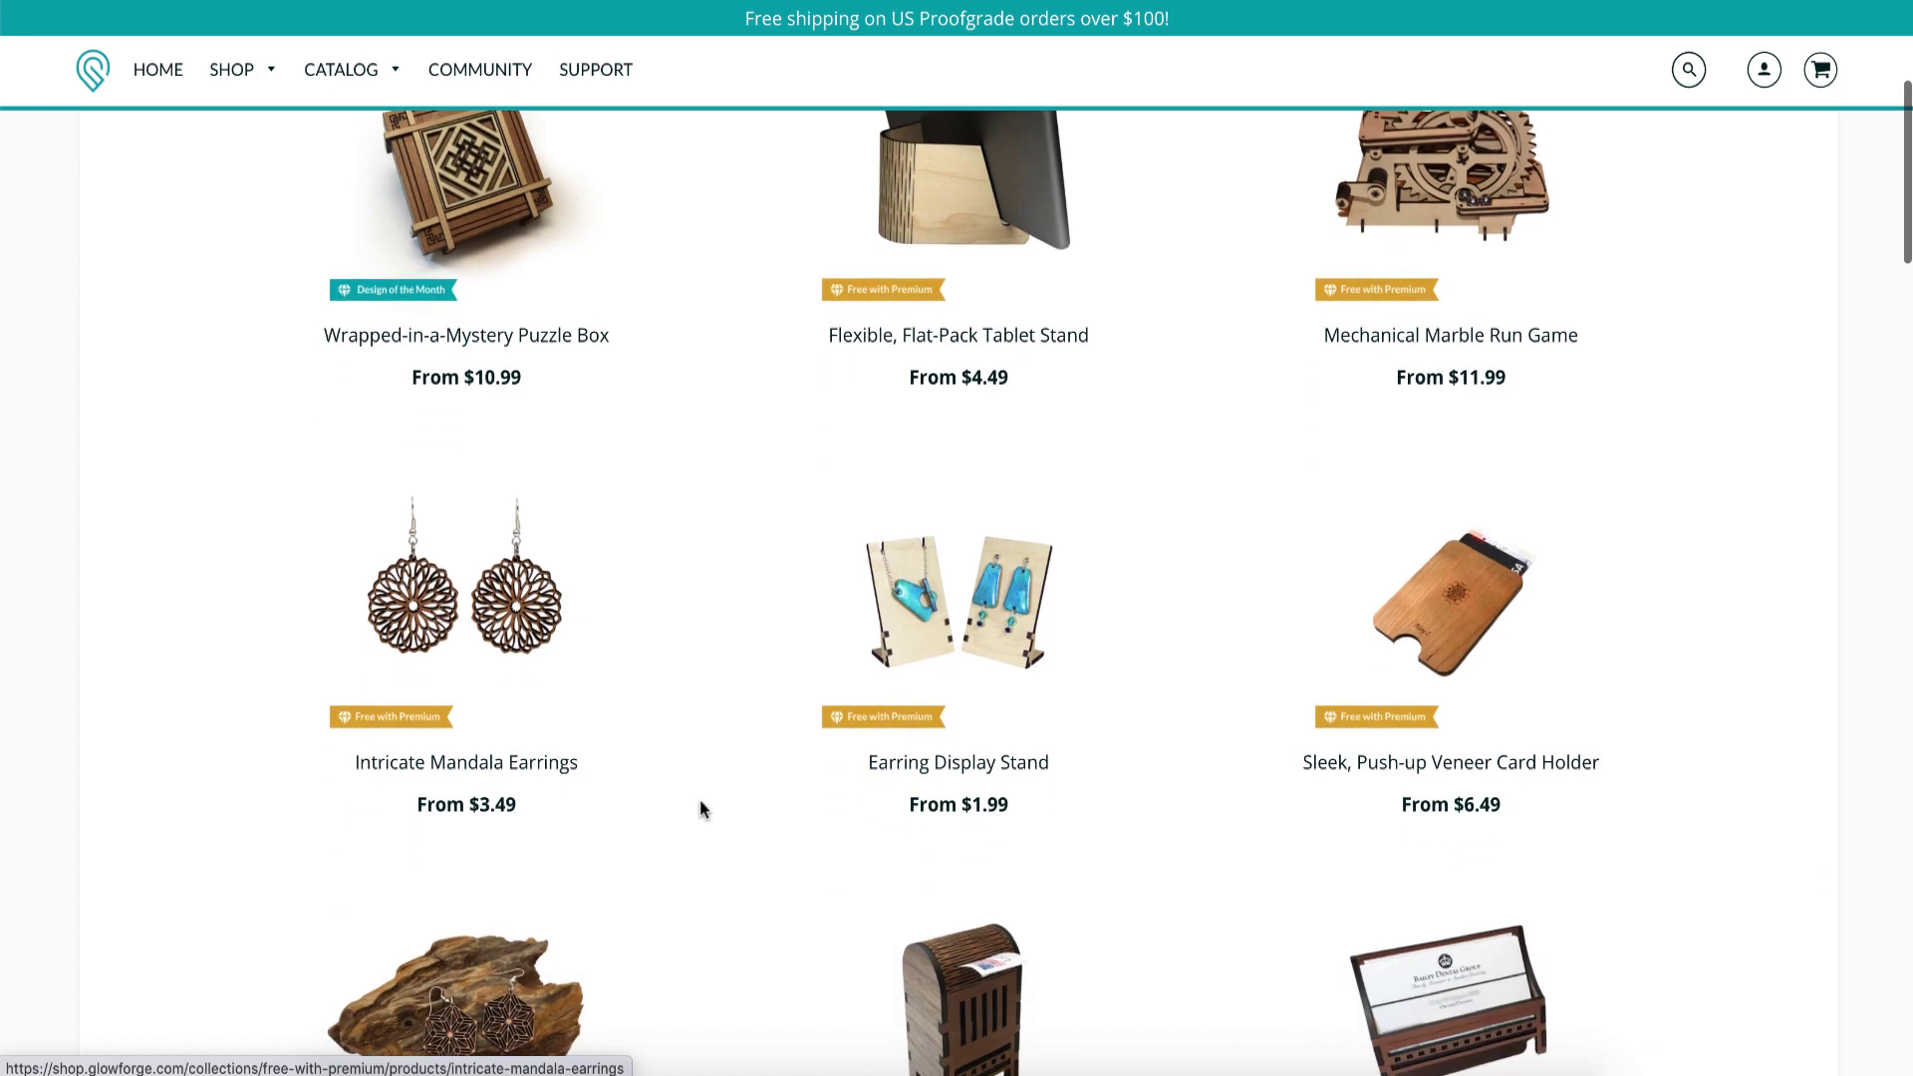
scroll(700, 810, down, 4)
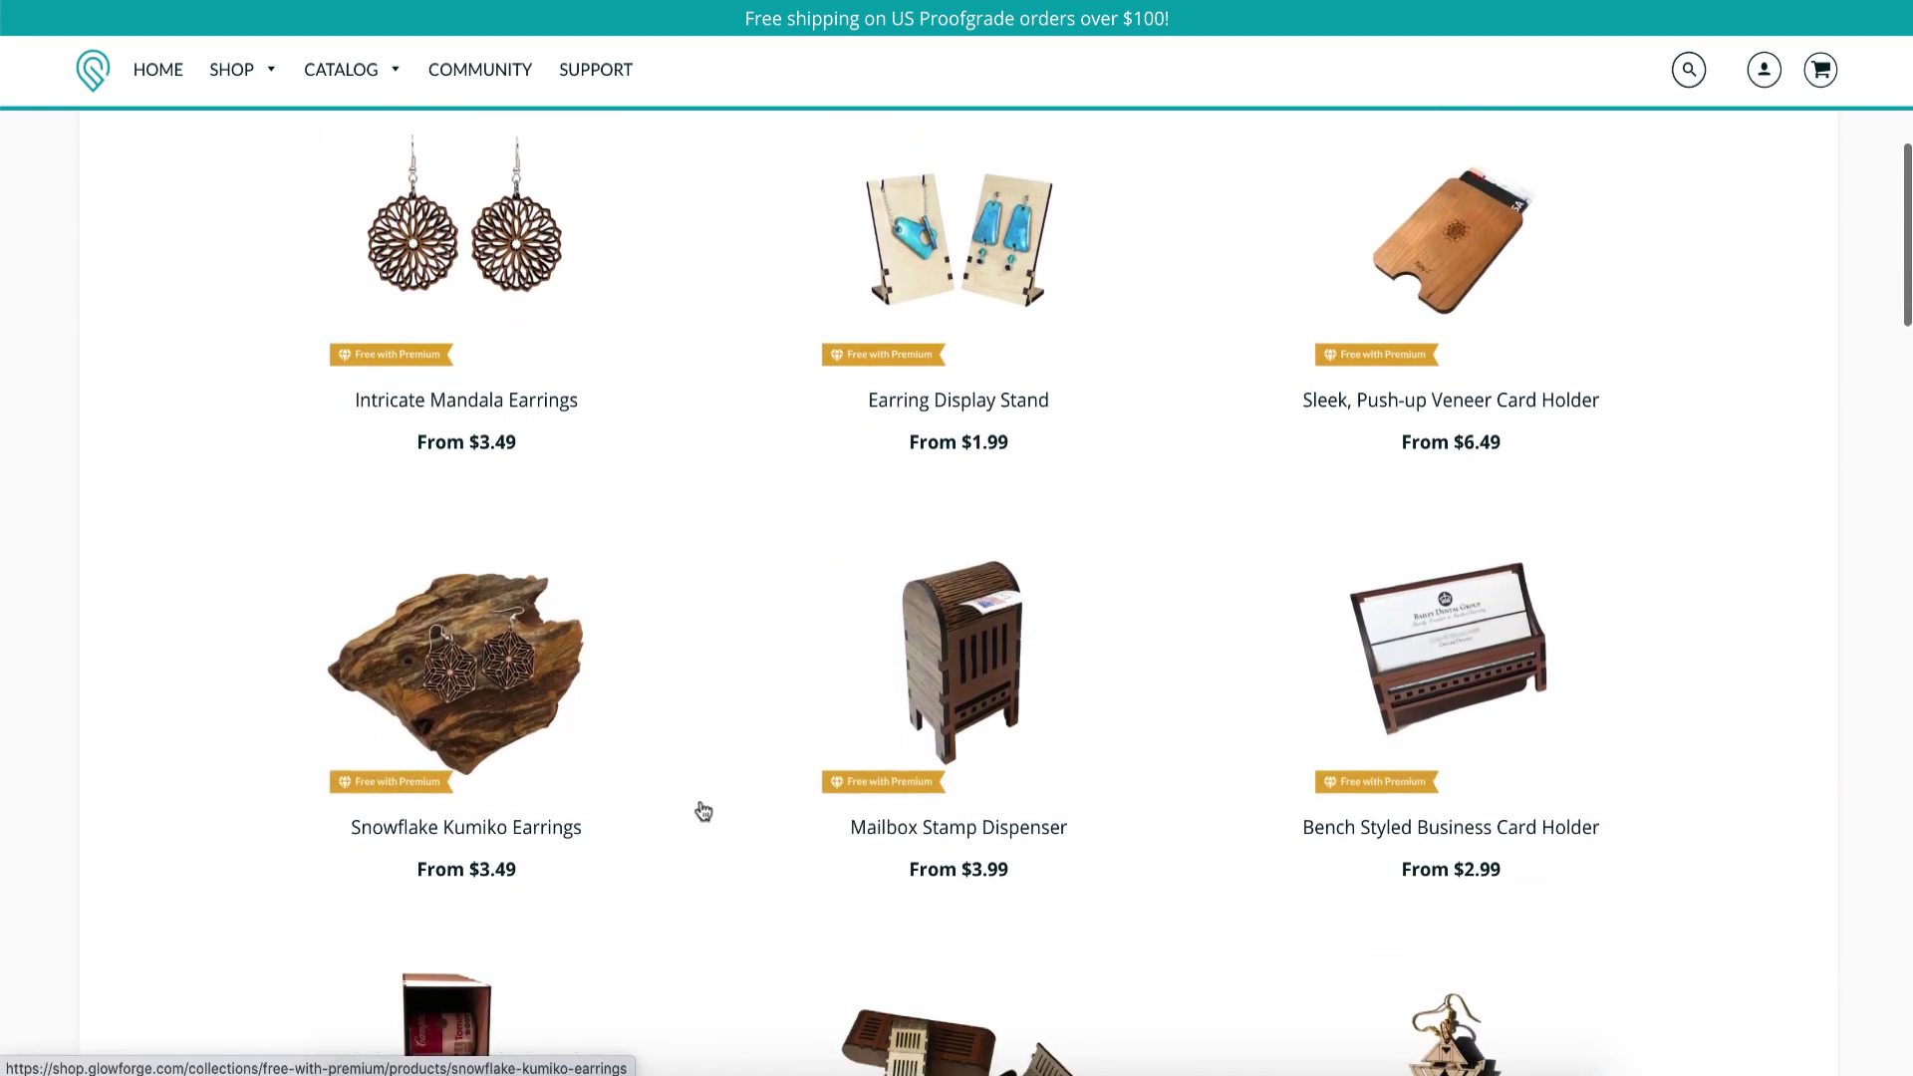
scroll(704, 811, down, 6)
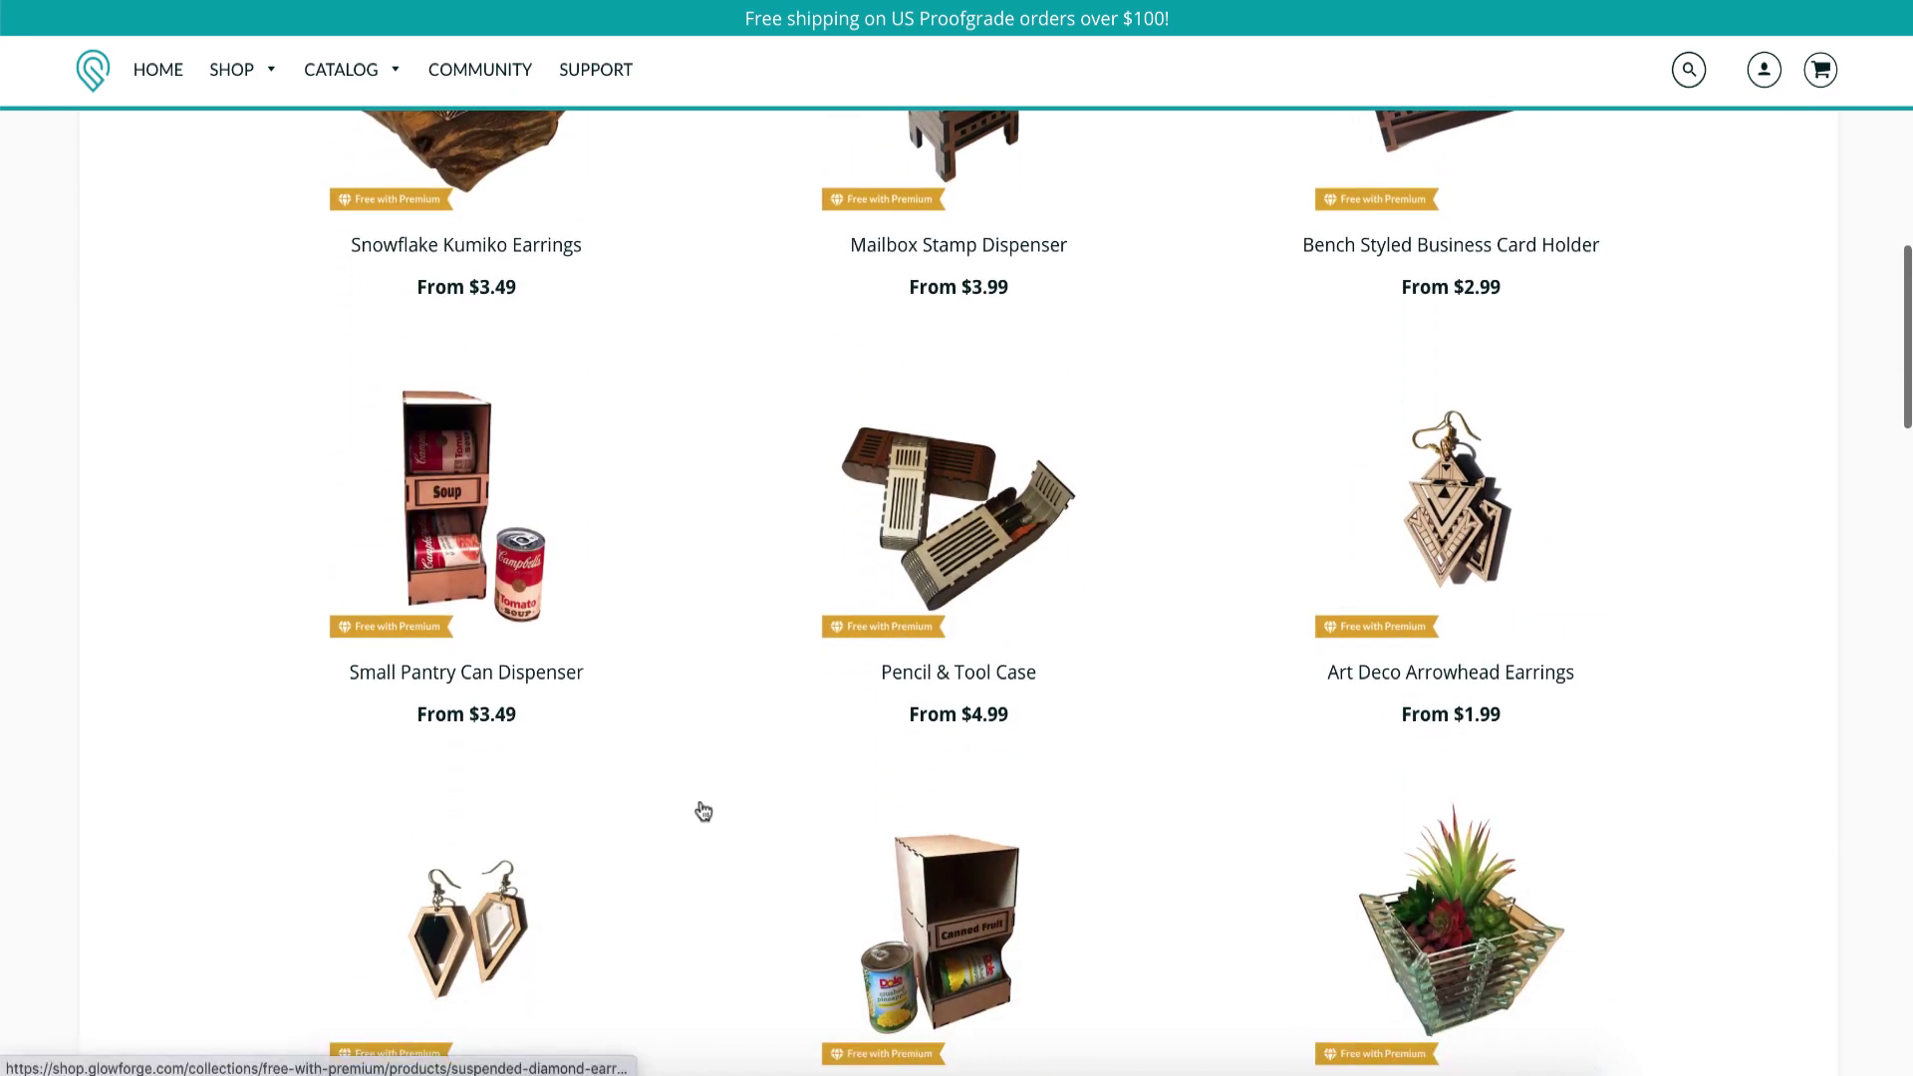
scroll(703, 811, down, 2)
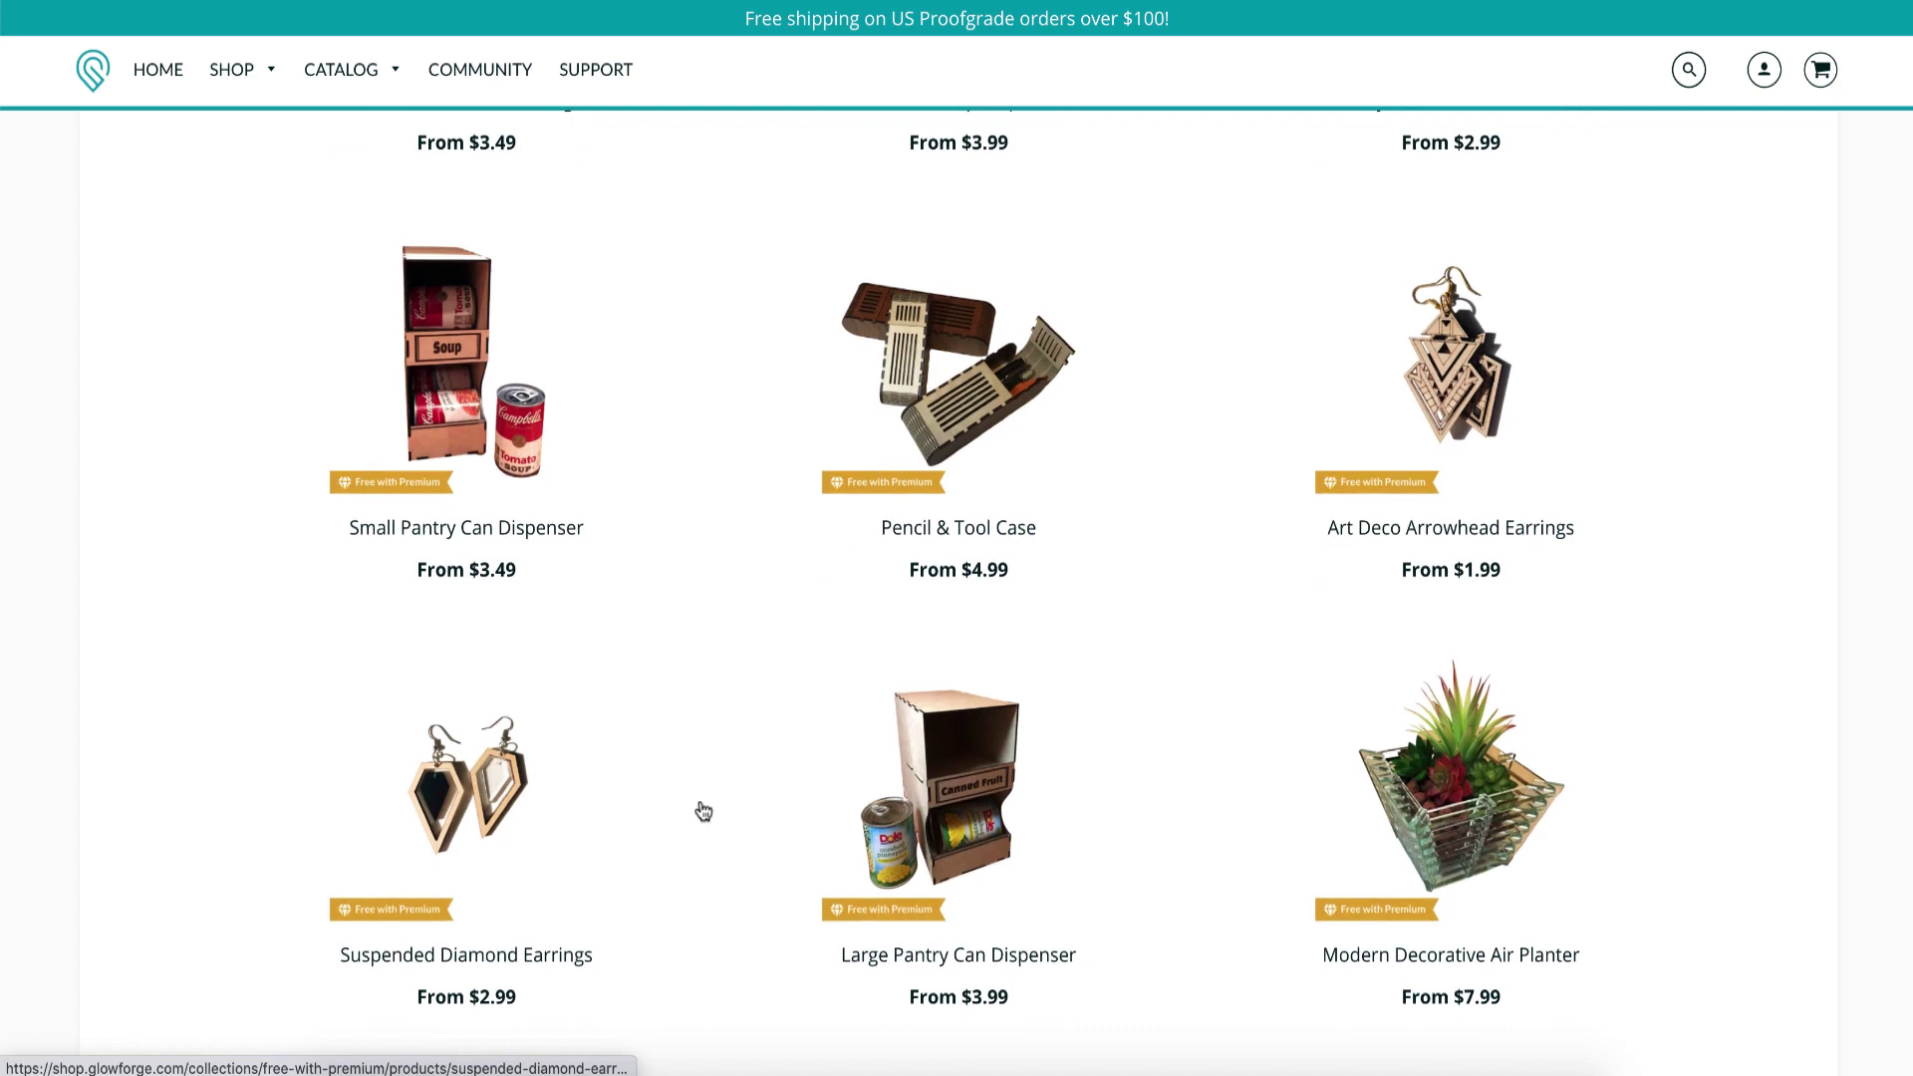
scroll(703, 812, down, 12)
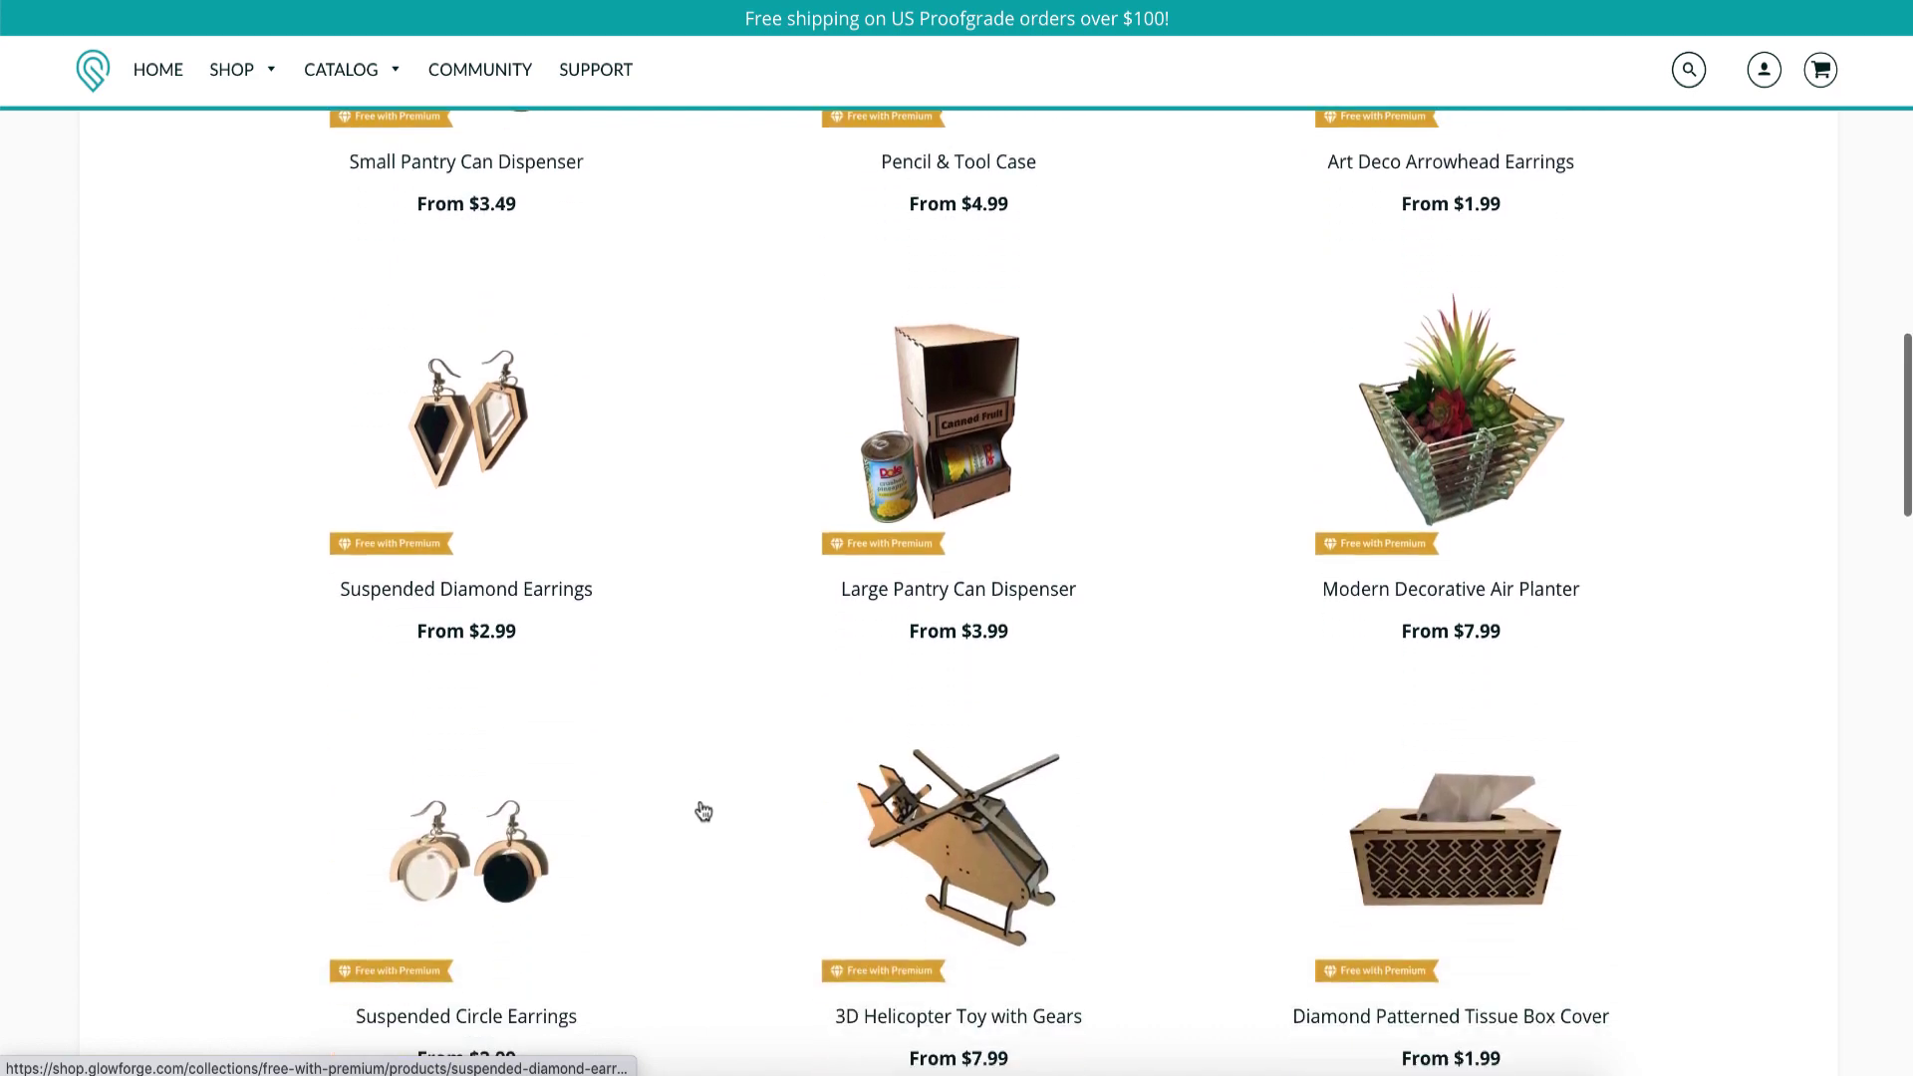
scroll(704, 811, down, 18)
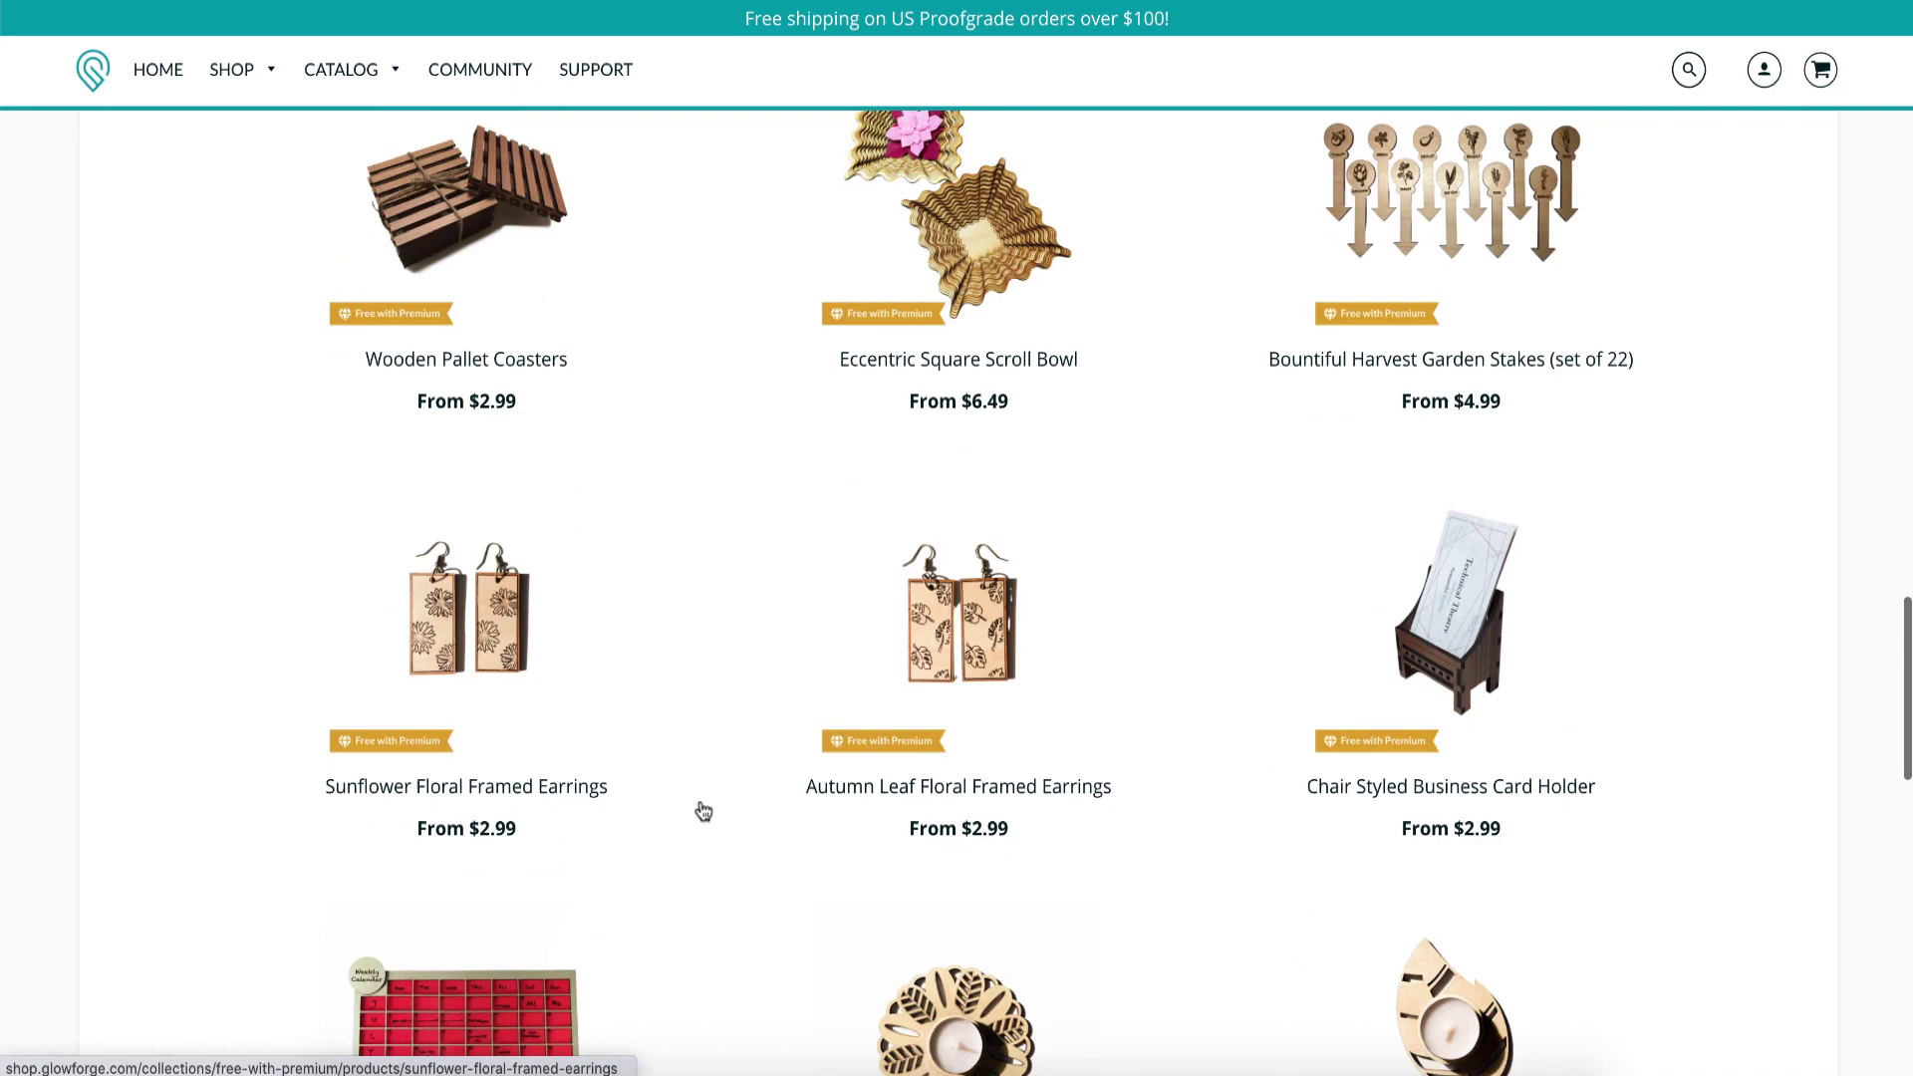
scroll(700, 802, down, 3)
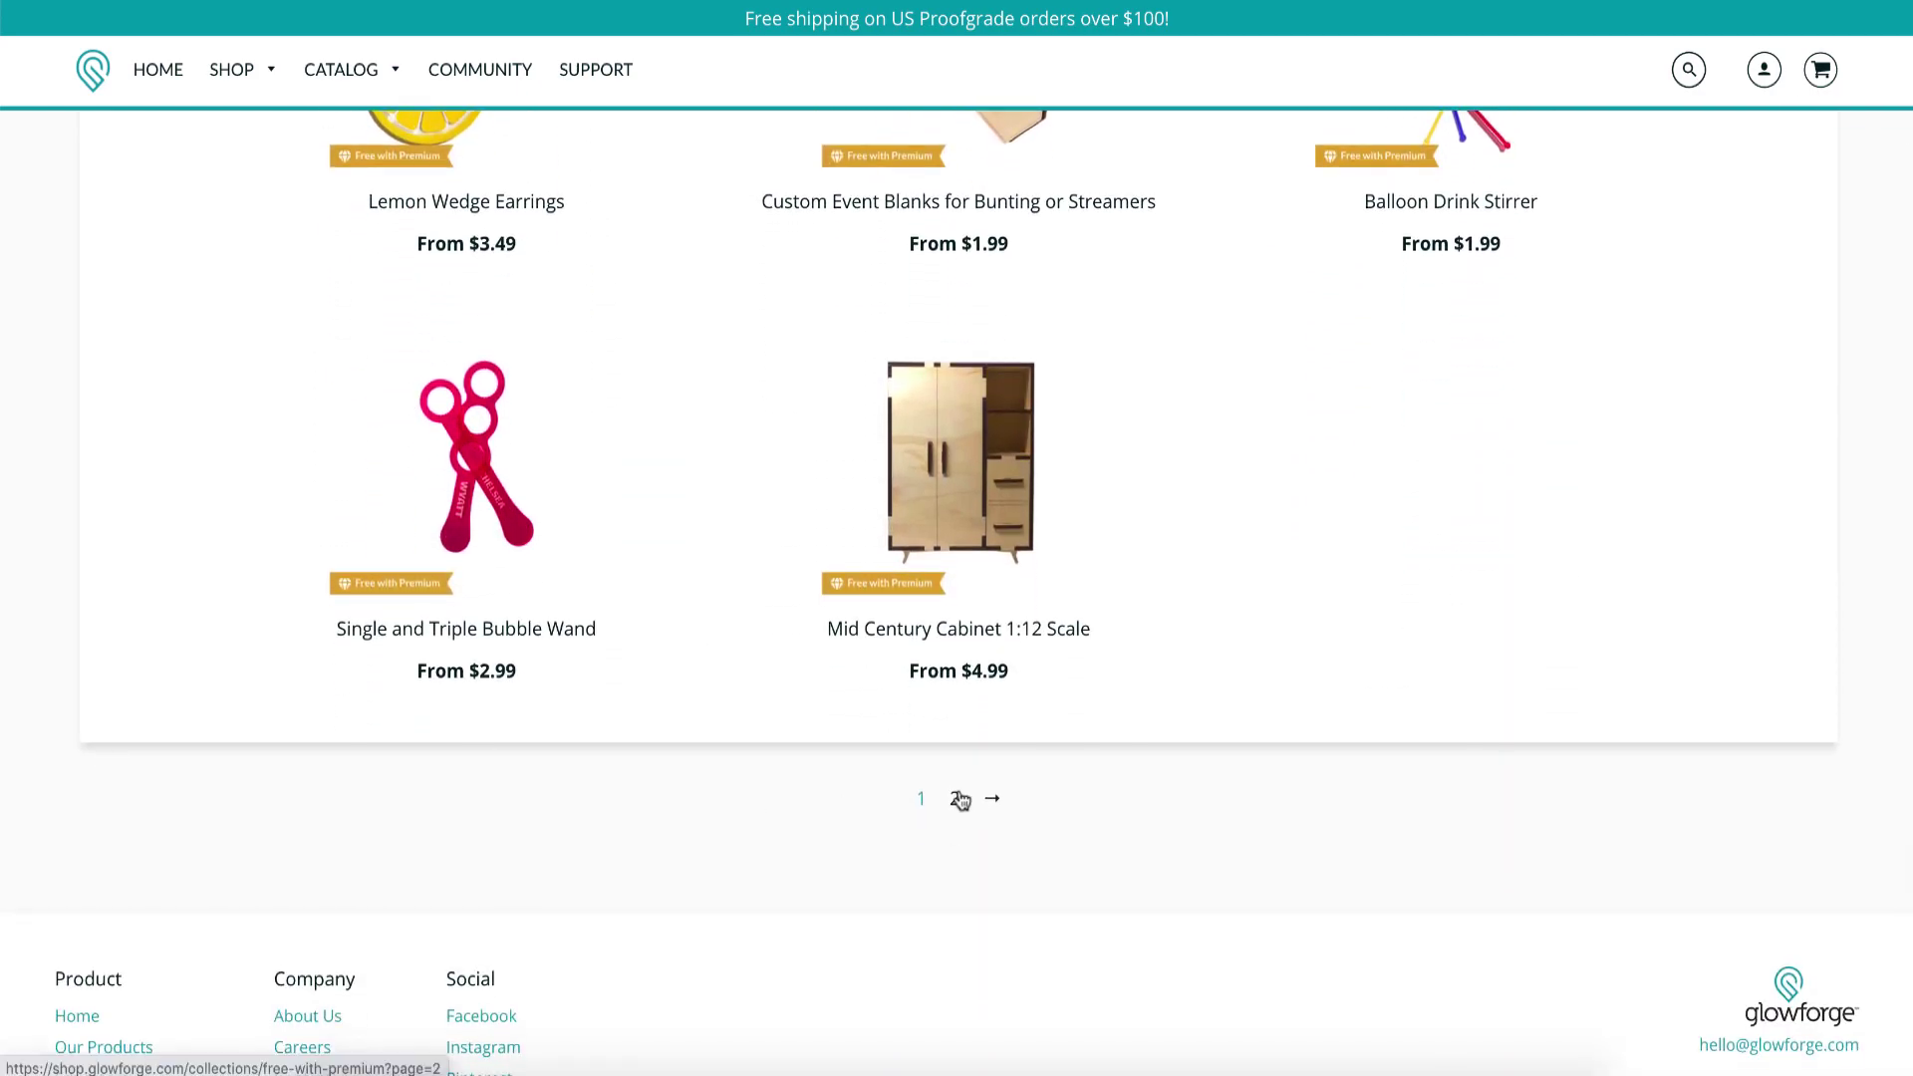
scroll(957, 802, up, 20)
Scroll down and back up through the Free with Premium designs, such as the Mechanical Marble Run Game.
scroll(958, 790, up, 7)
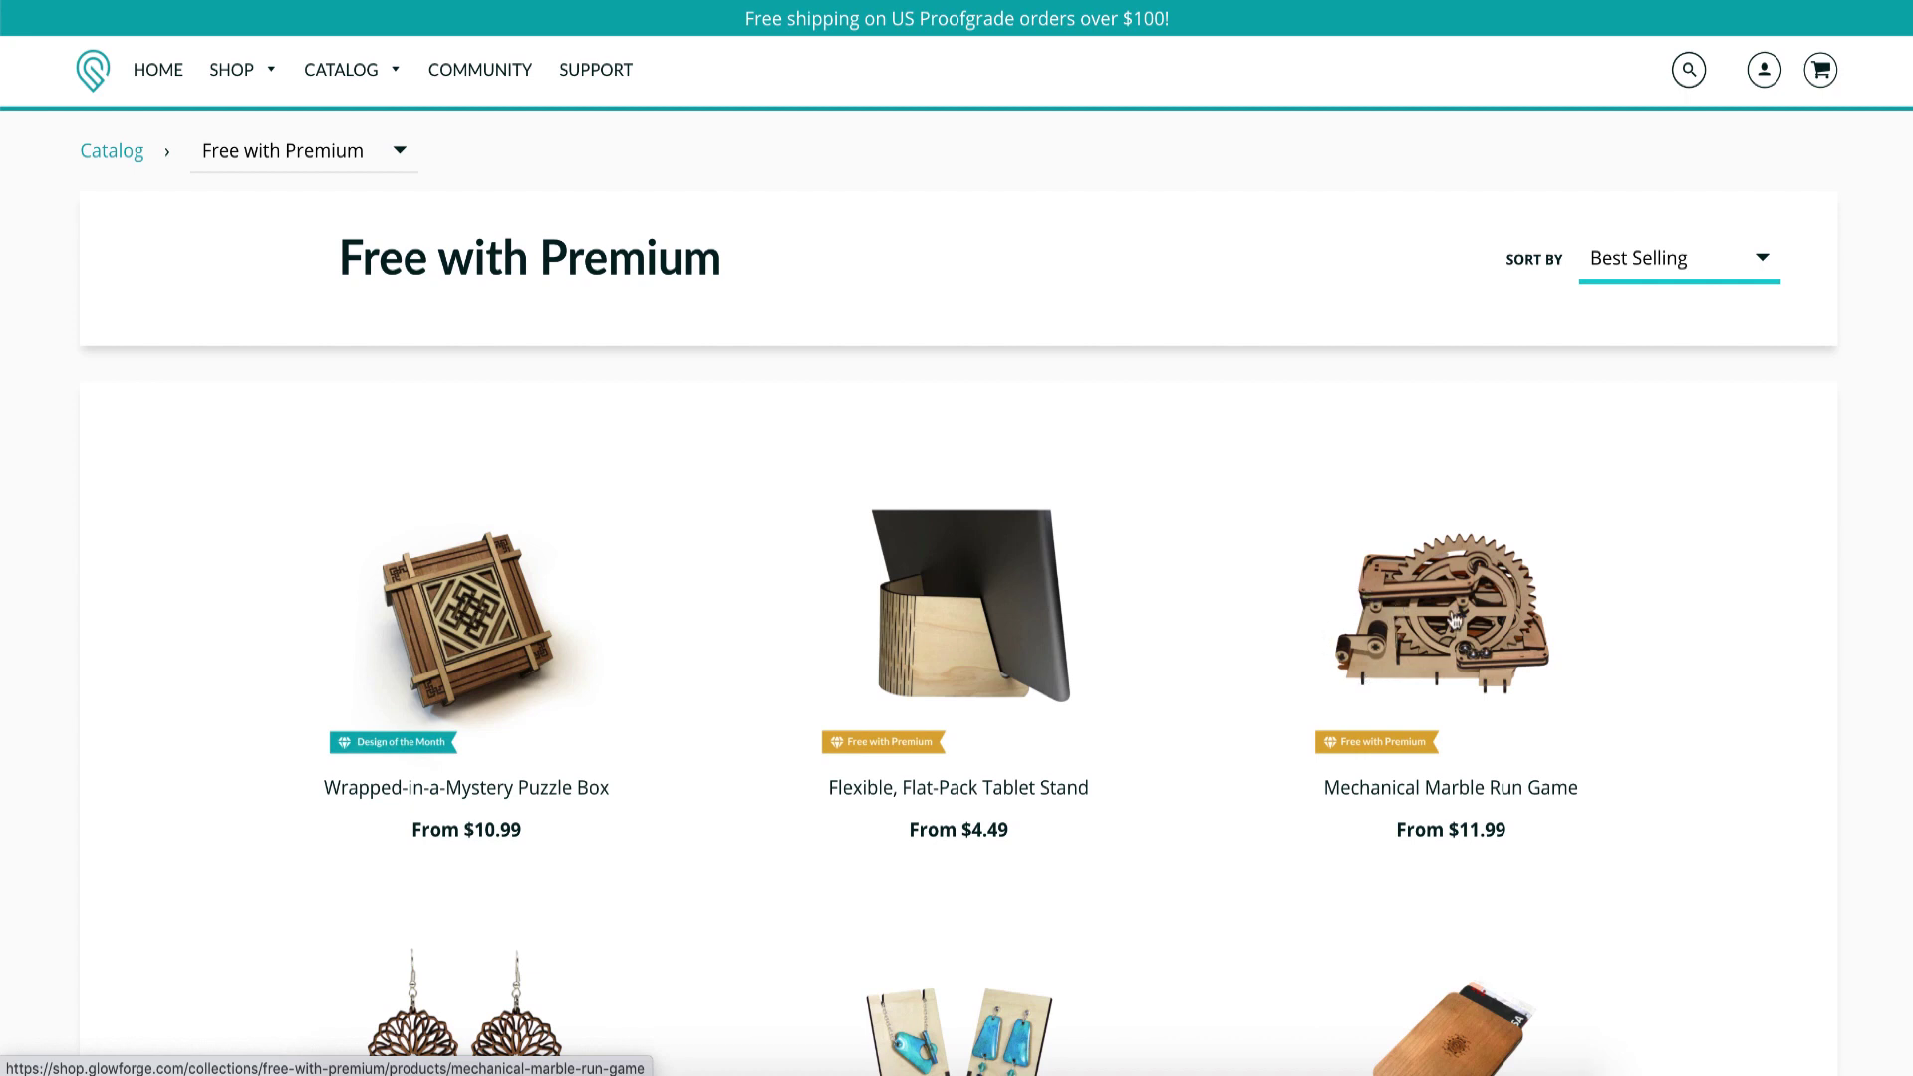
scroll(1415, 648, down, 1)
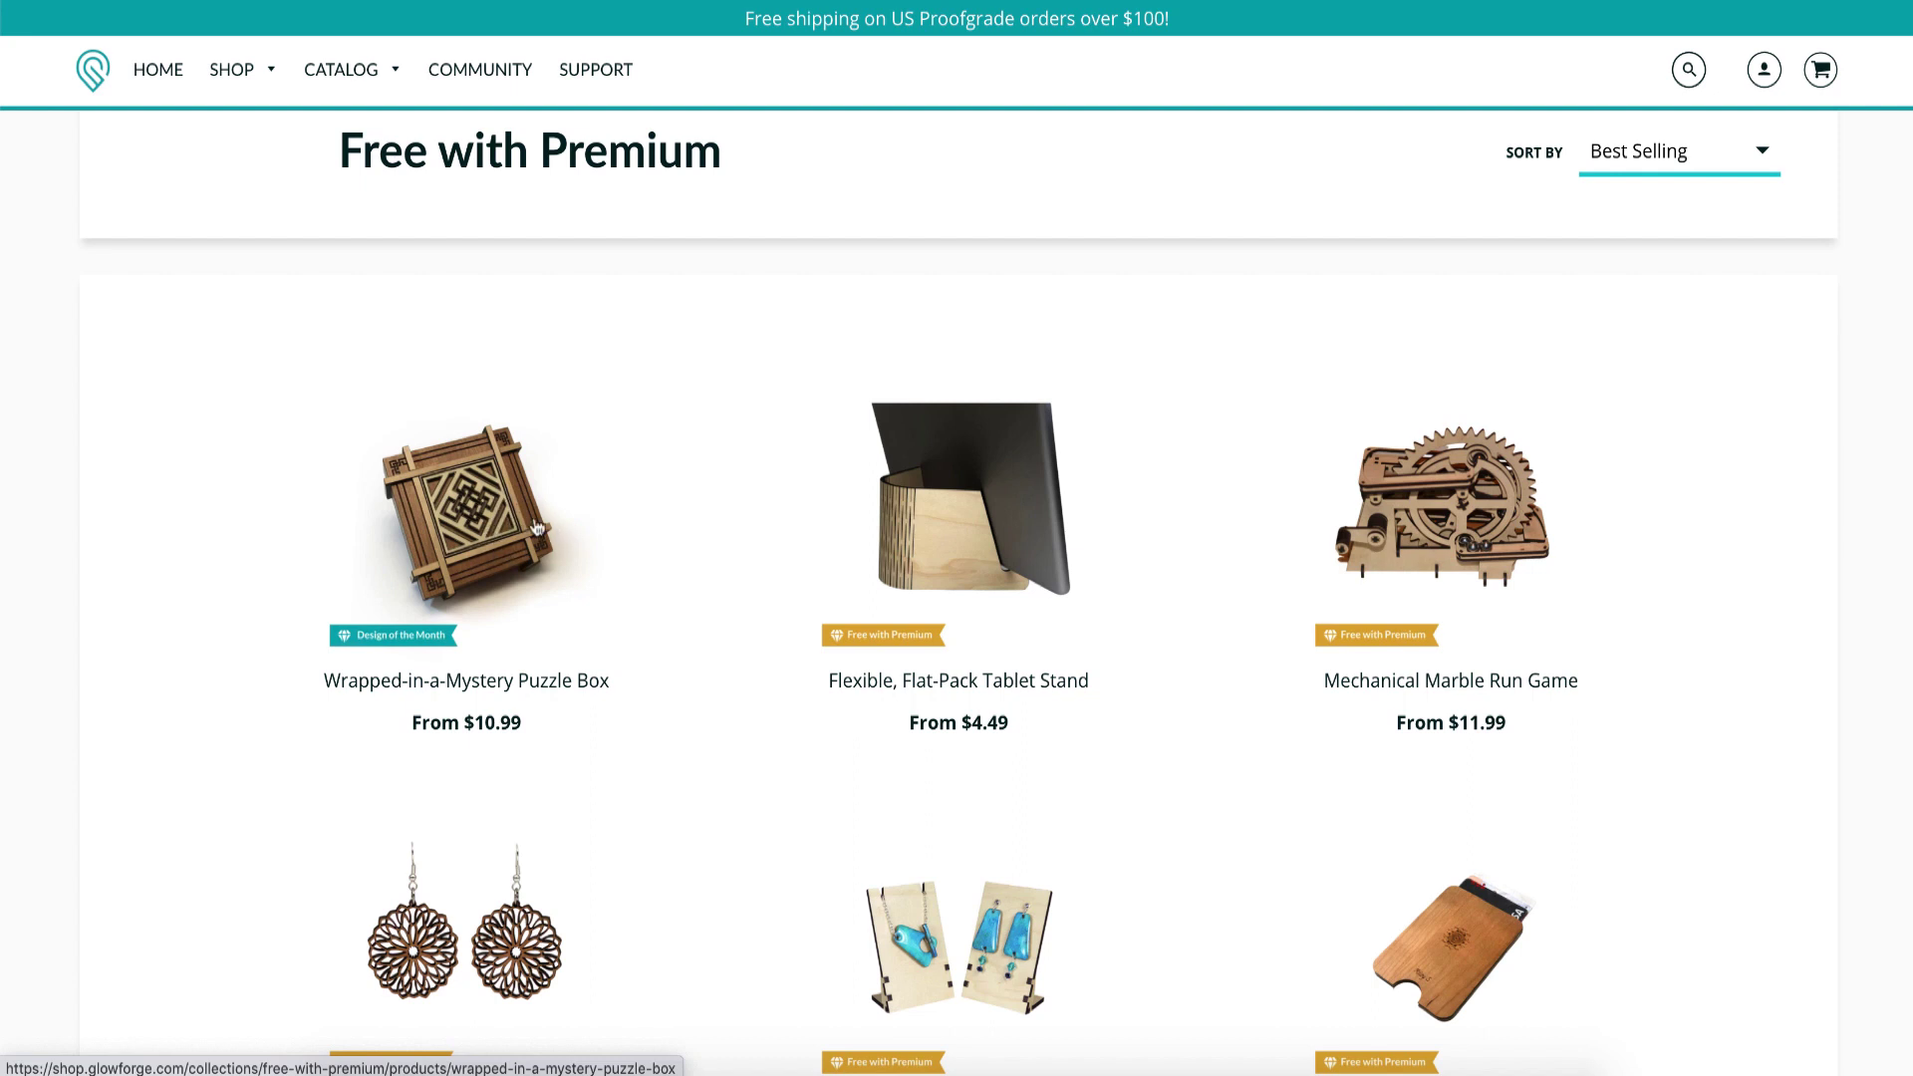
scroll(753, 602, down, 12)
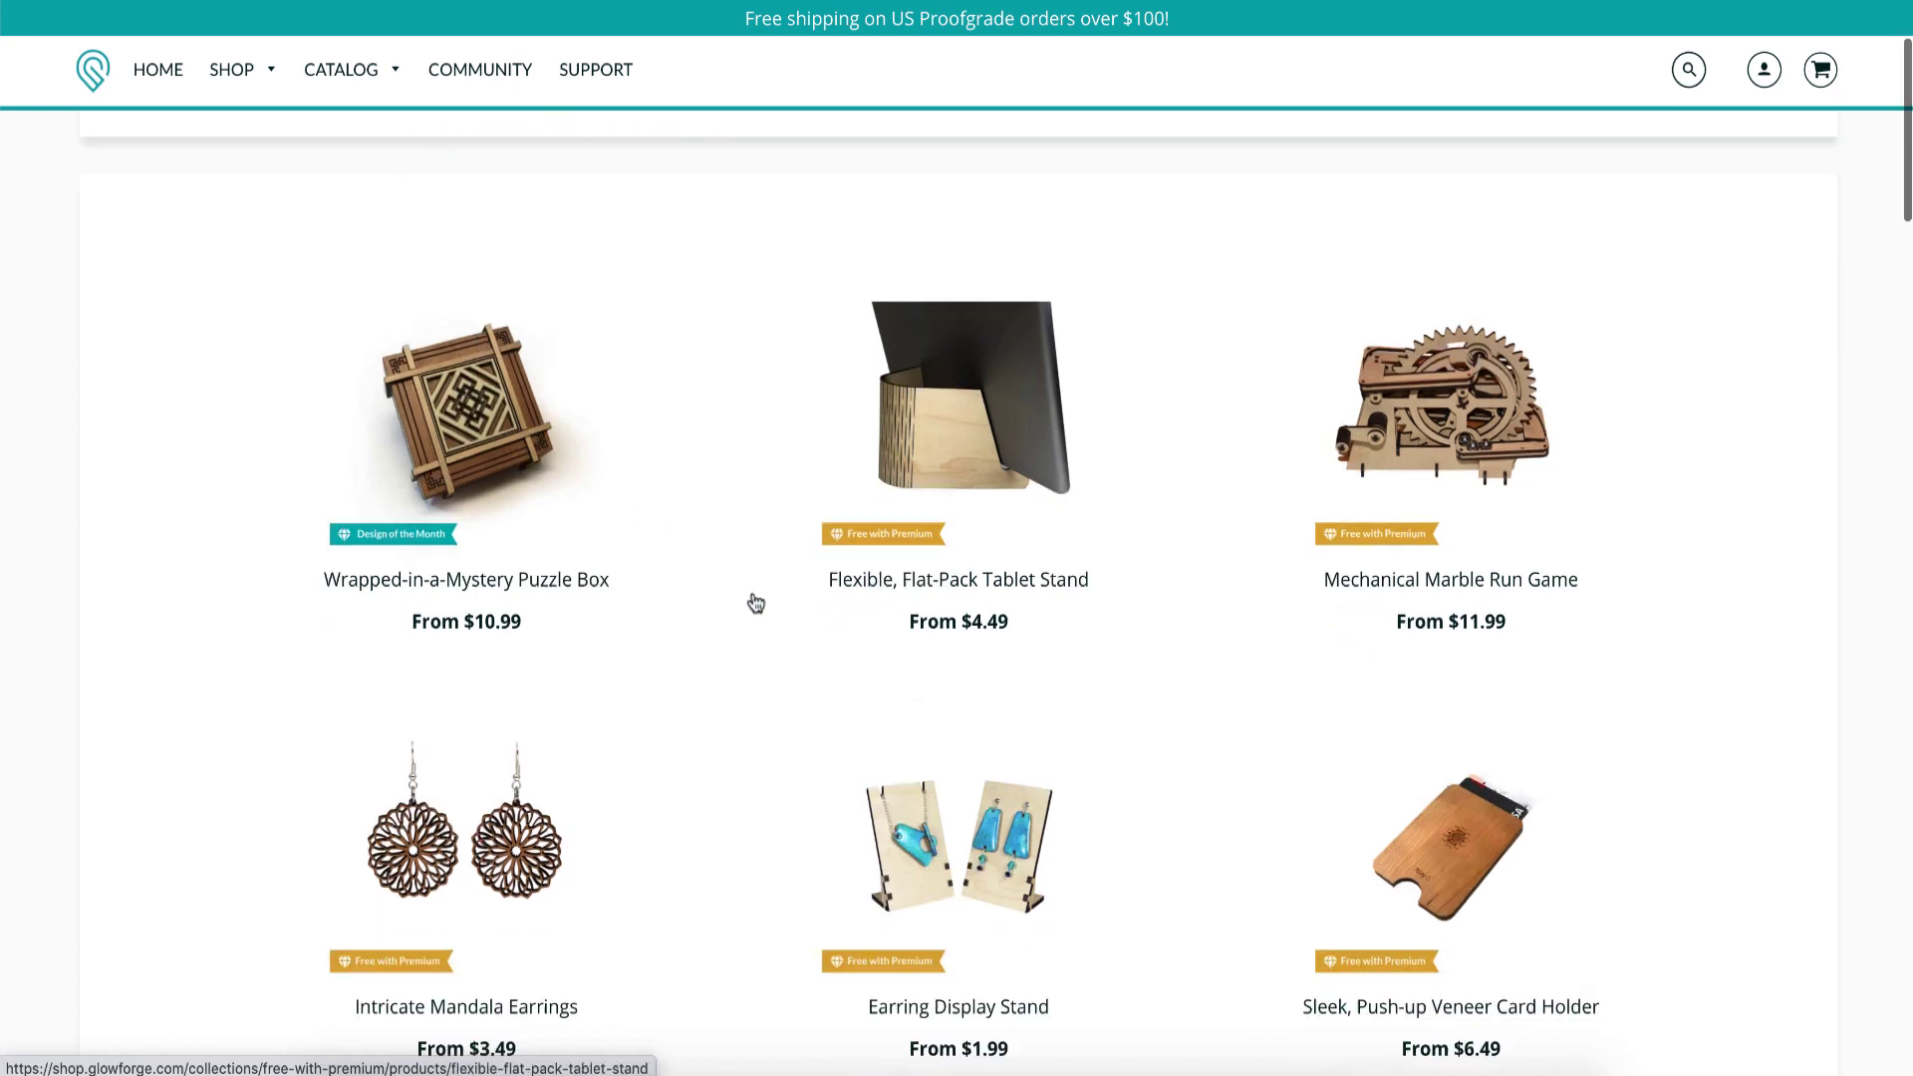
scroll(756, 603, down, 10)
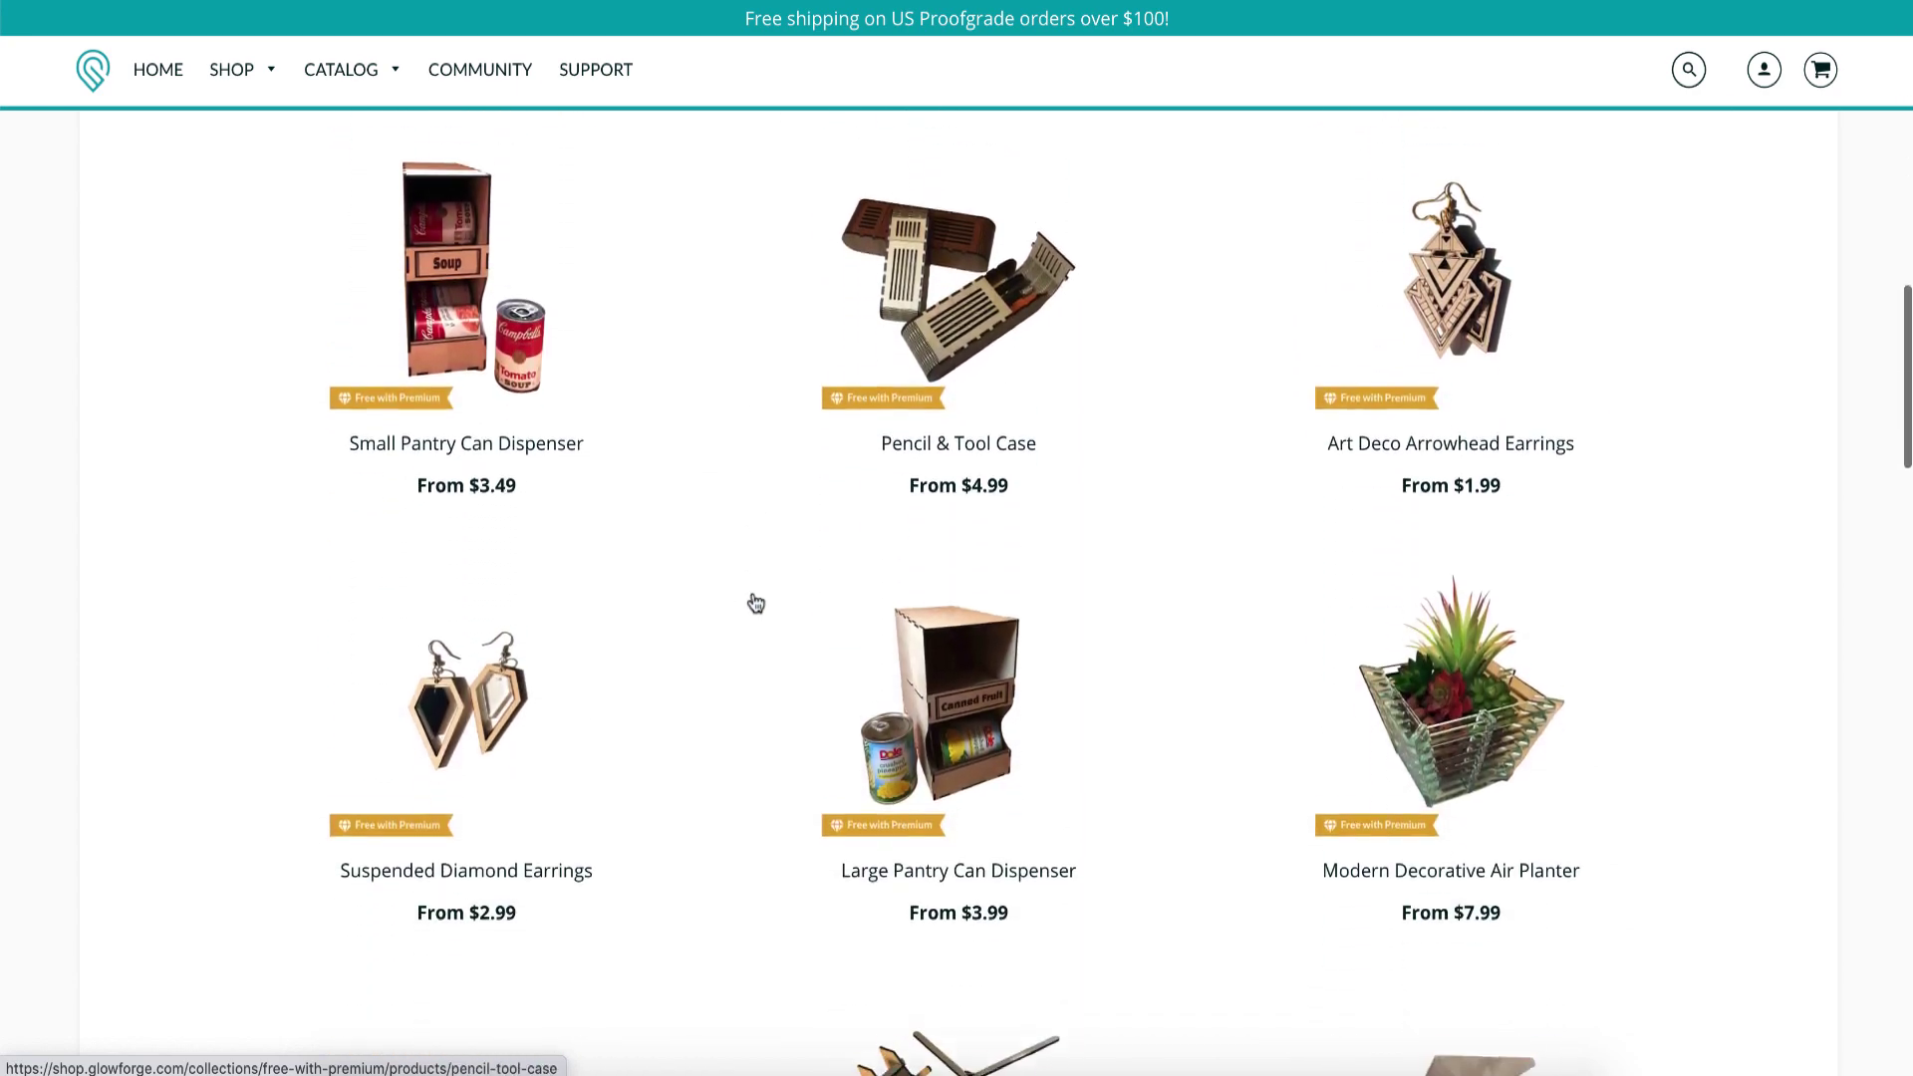
scroll(756, 602, down, 14)
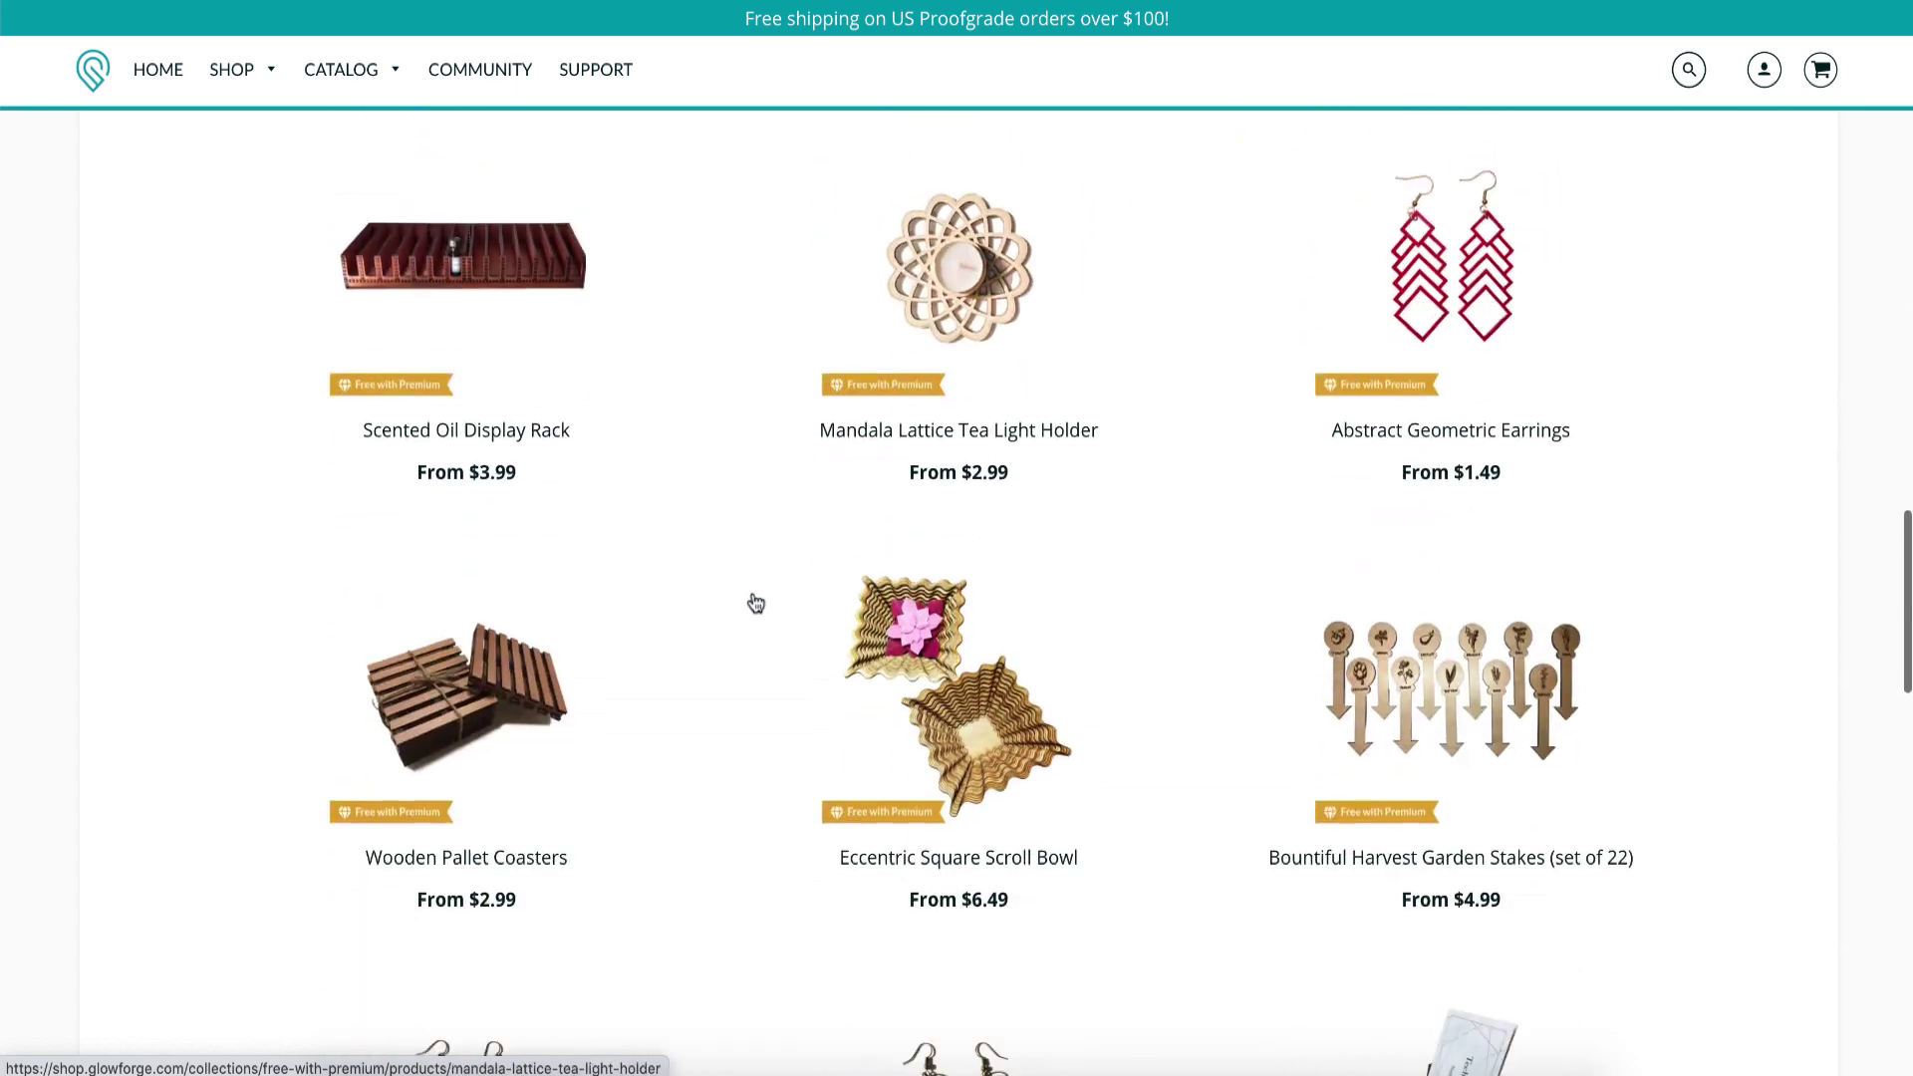
scroll(755, 603, down, 12)
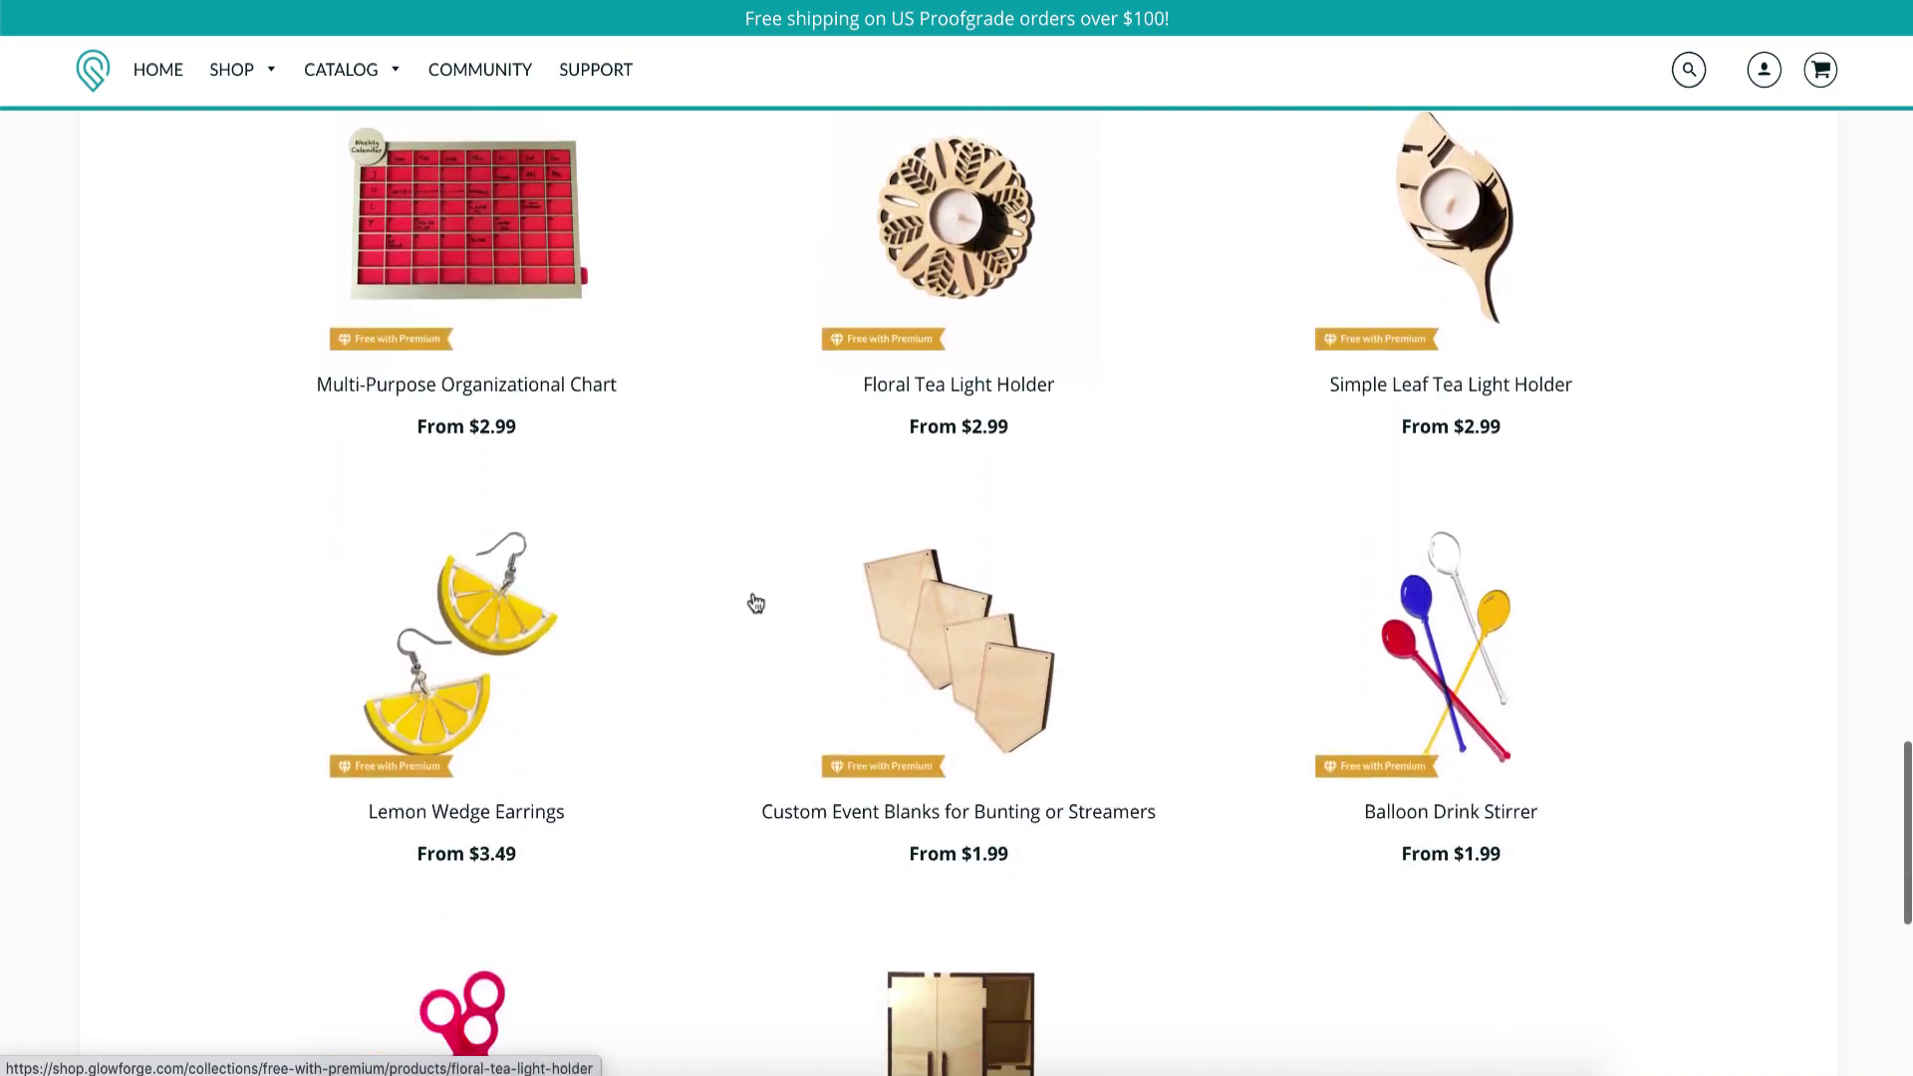
scroll(755, 603, up, 20)
scroll(755, 603, up, 10)
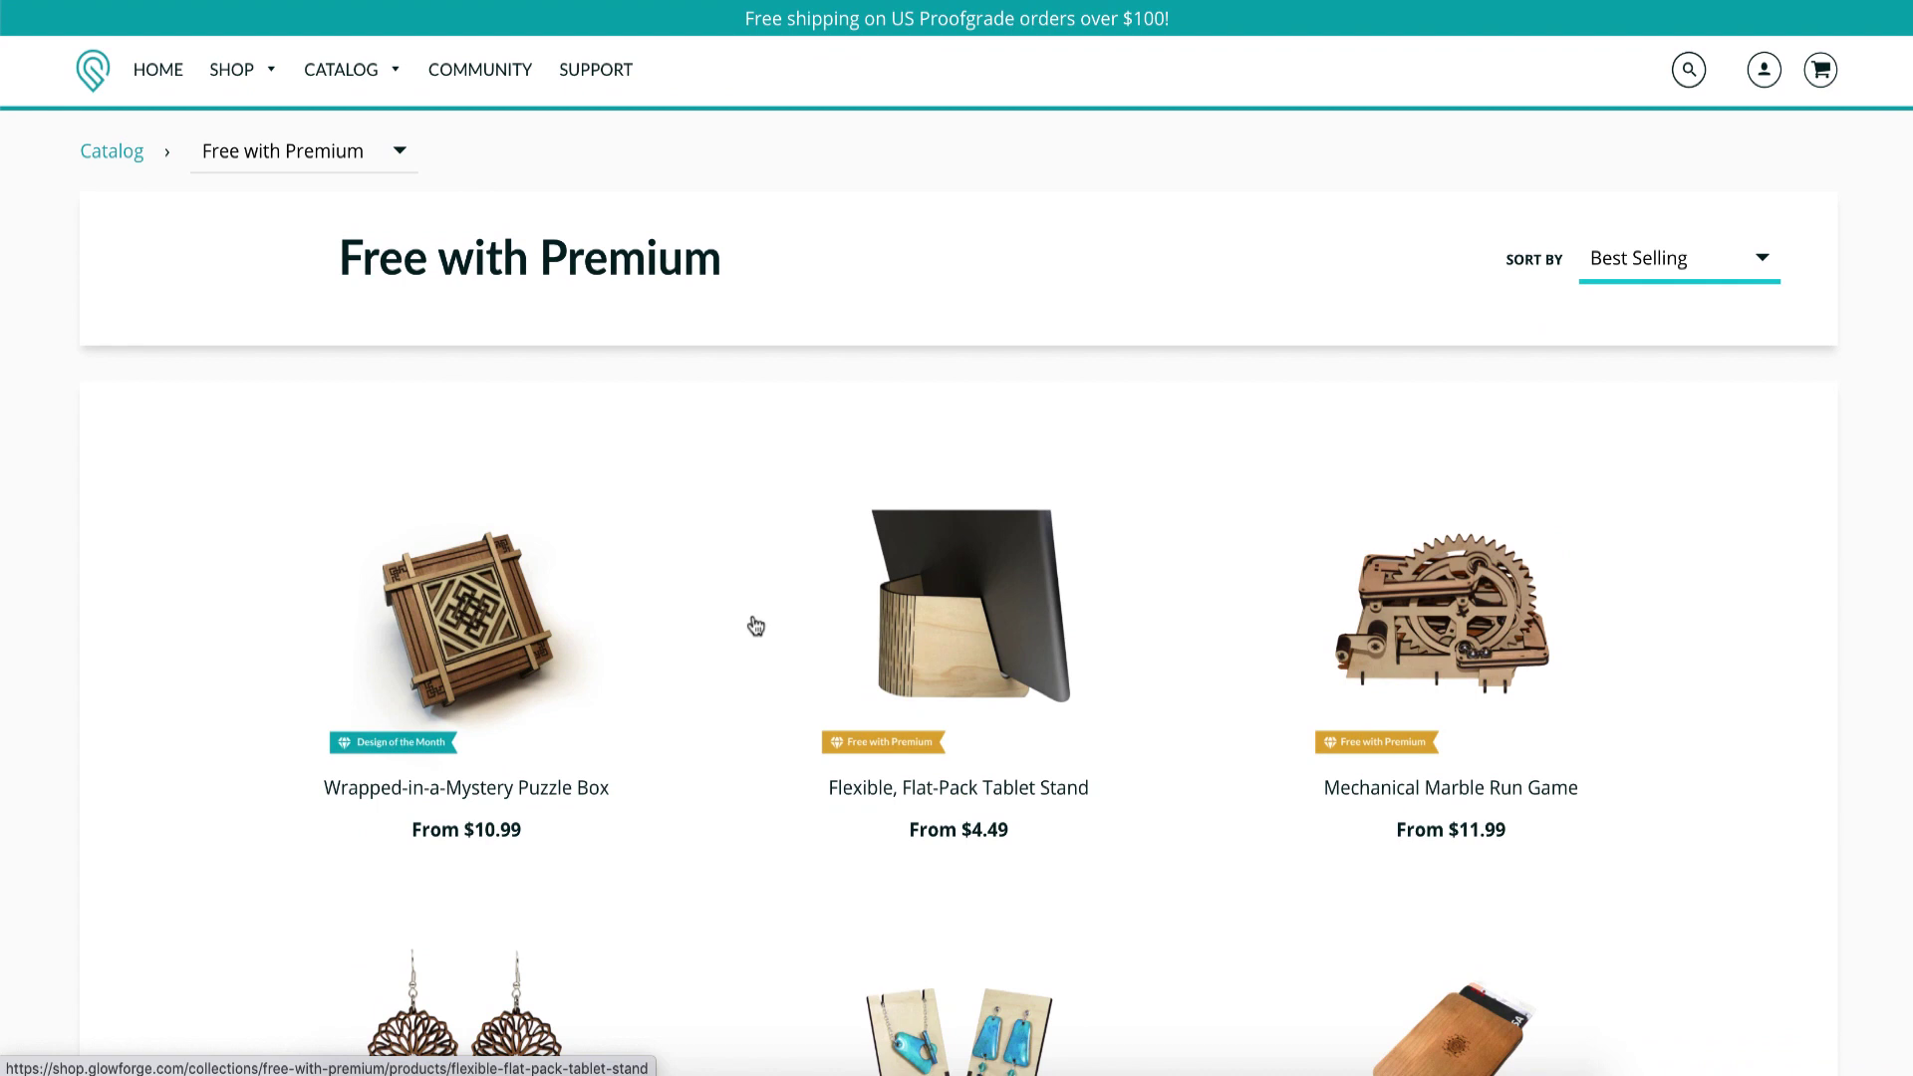
scroll(730, 772, down, 3)
scroll(731, 772, down, 1)
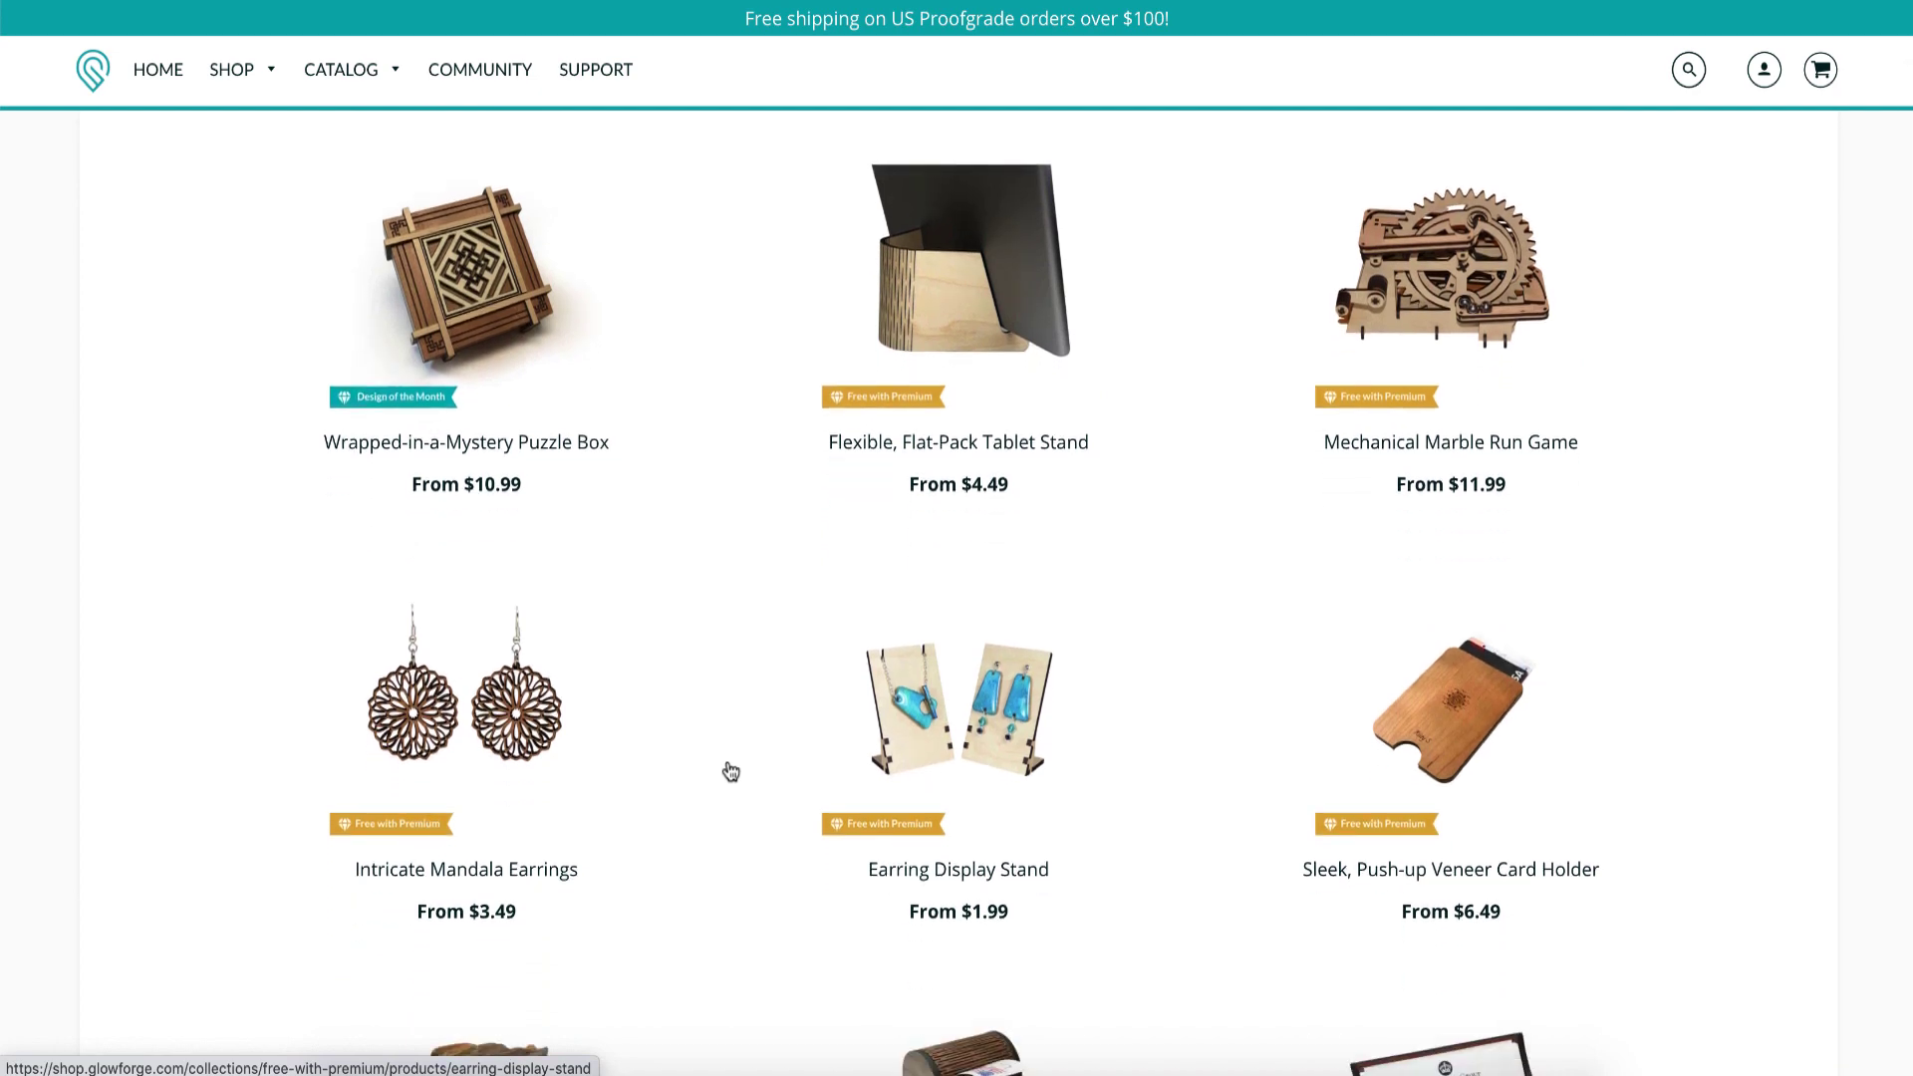
scroll(730, 772, up, 4)
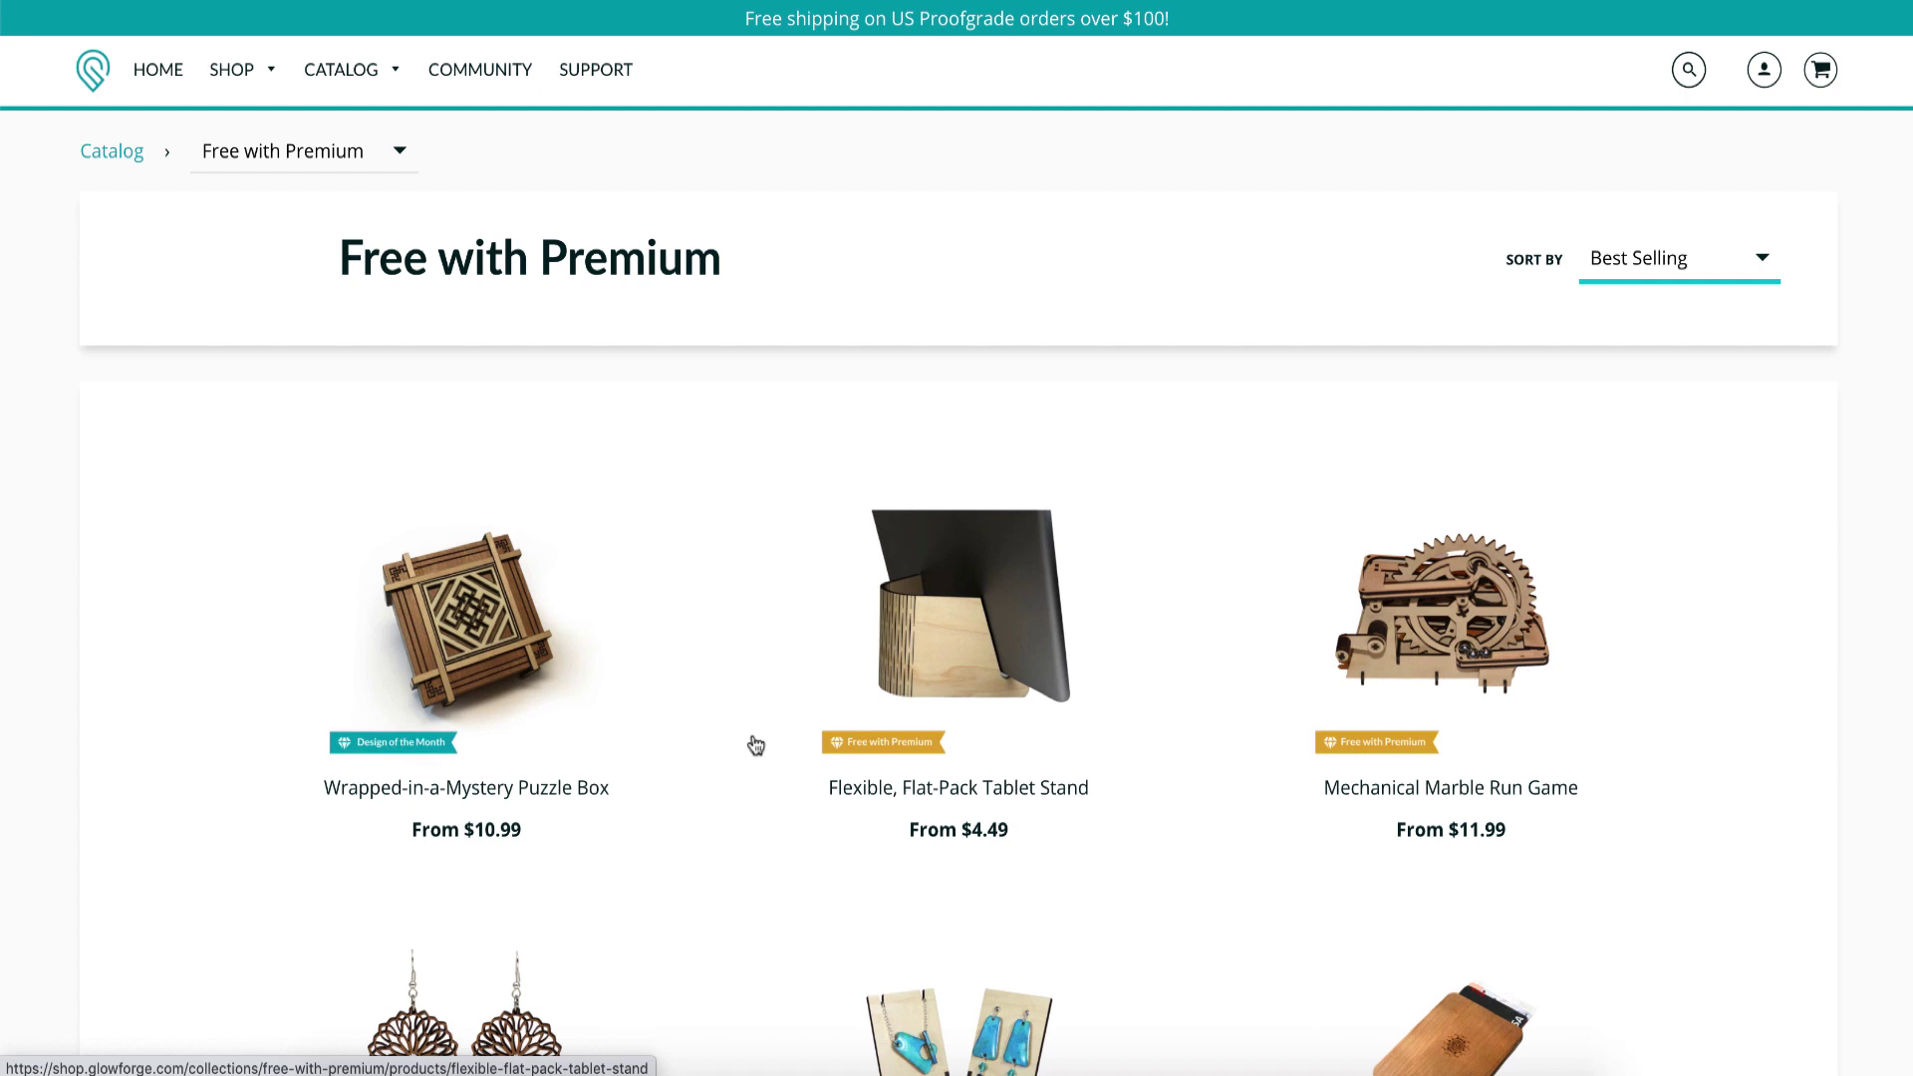
scroll(752, 742, down, 3)
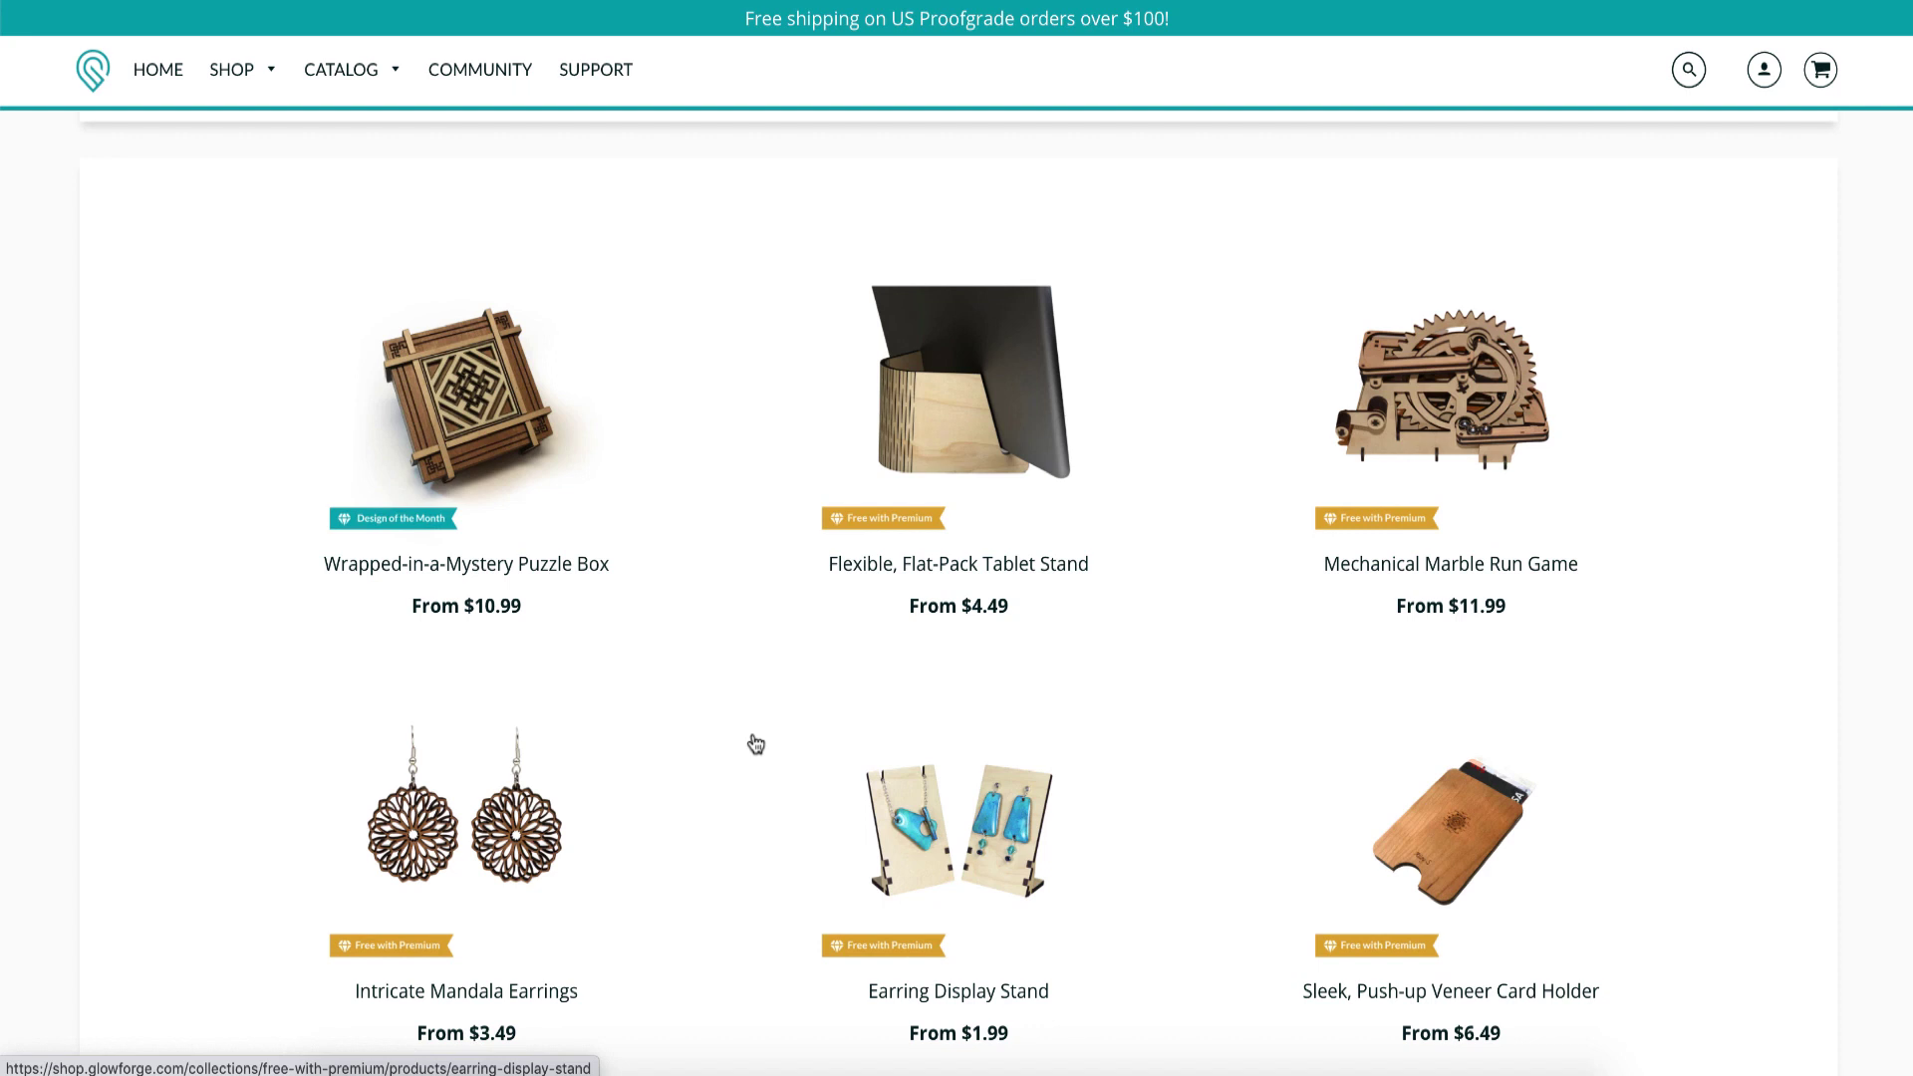
scroll(755, 745, down, 1)
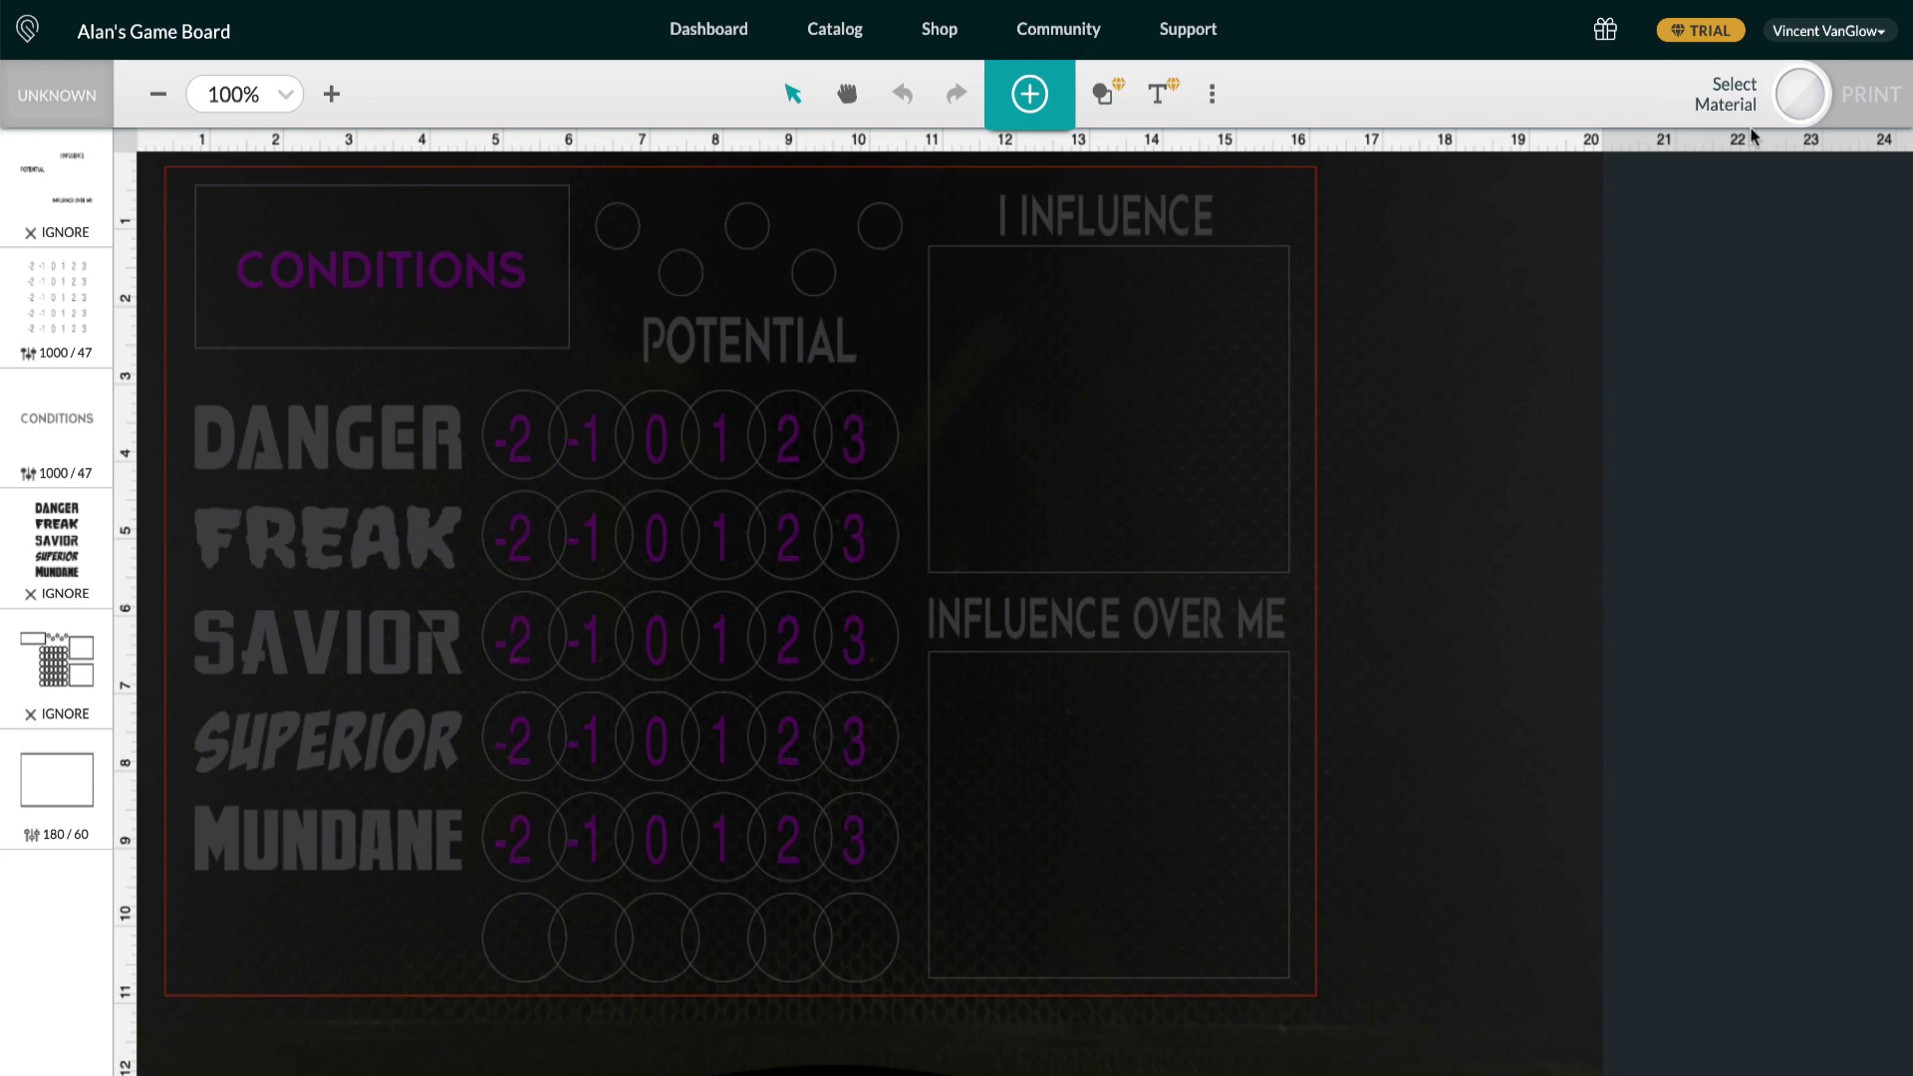
Show the Premium offer from the TRIAL badge and highlight the $14.99 monthly price.
click(1716, 30)
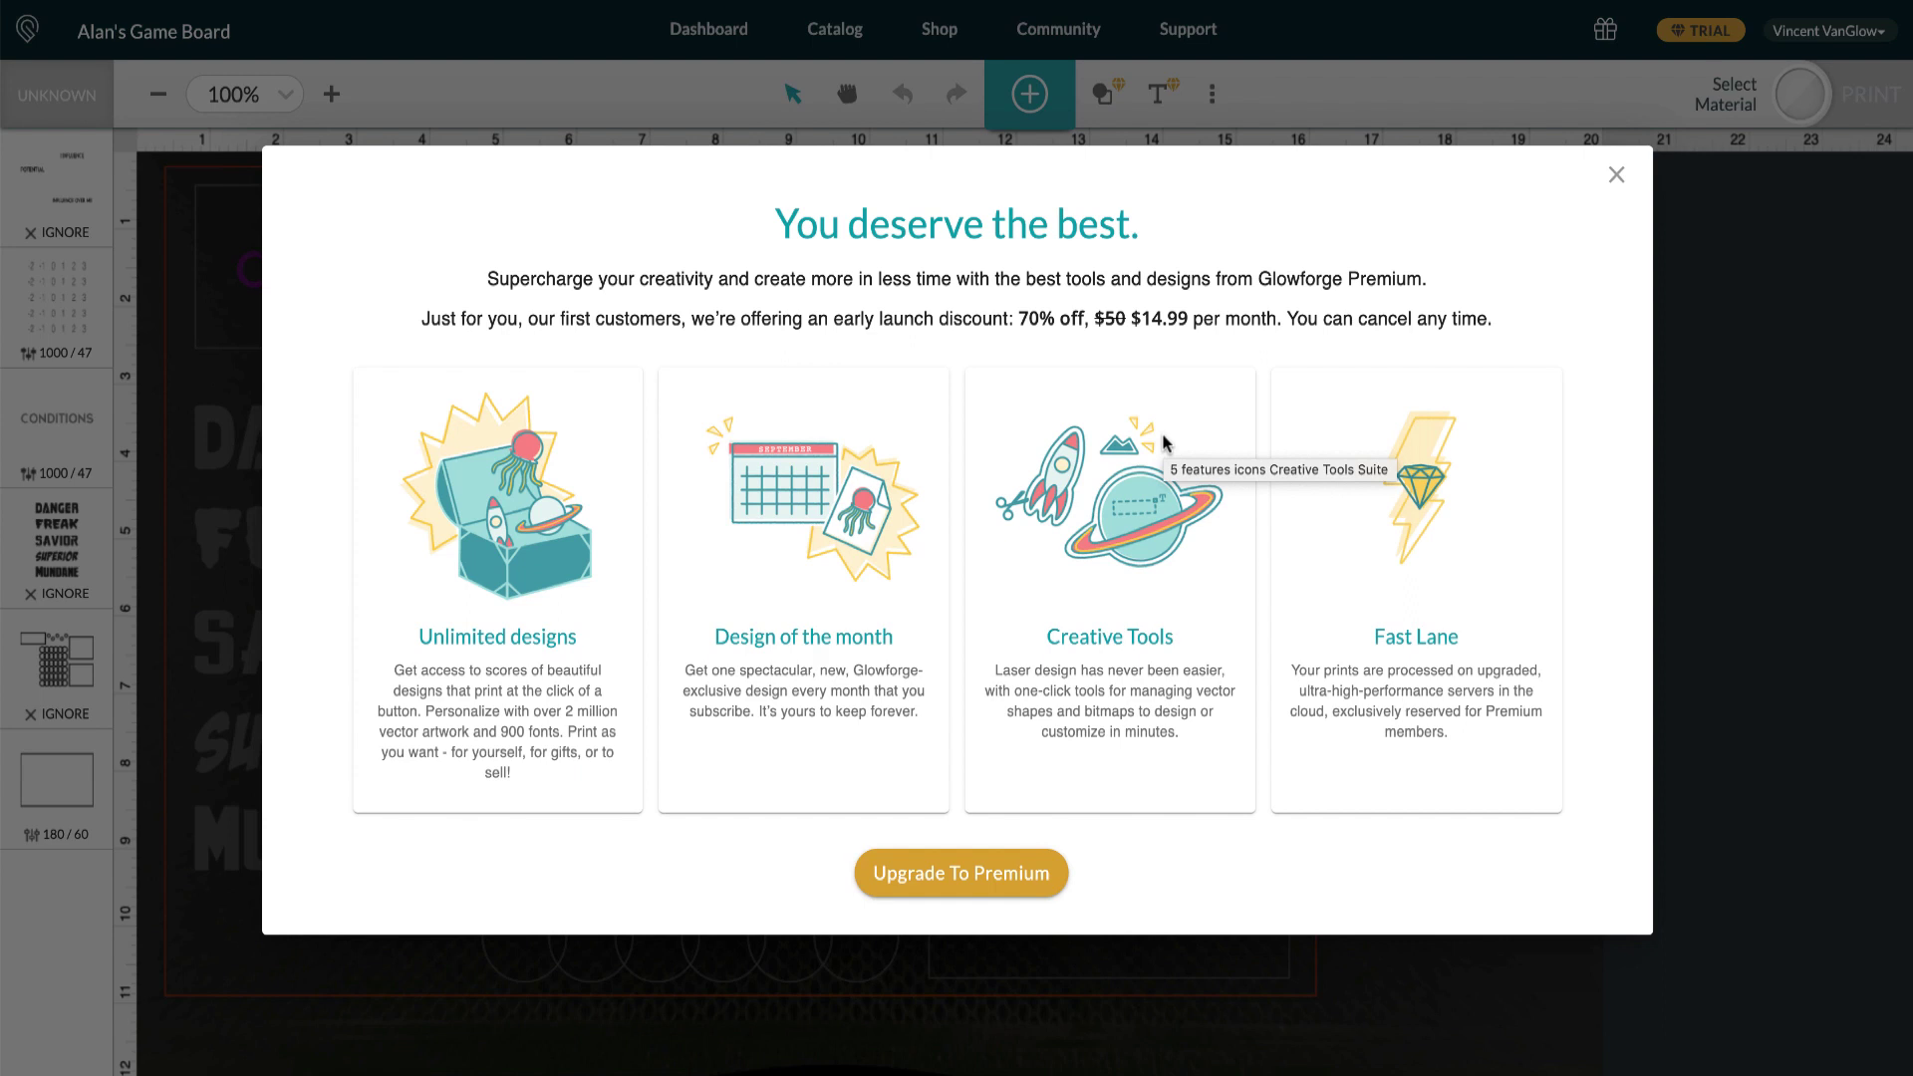
drag(1142, 319, 1192, 318)
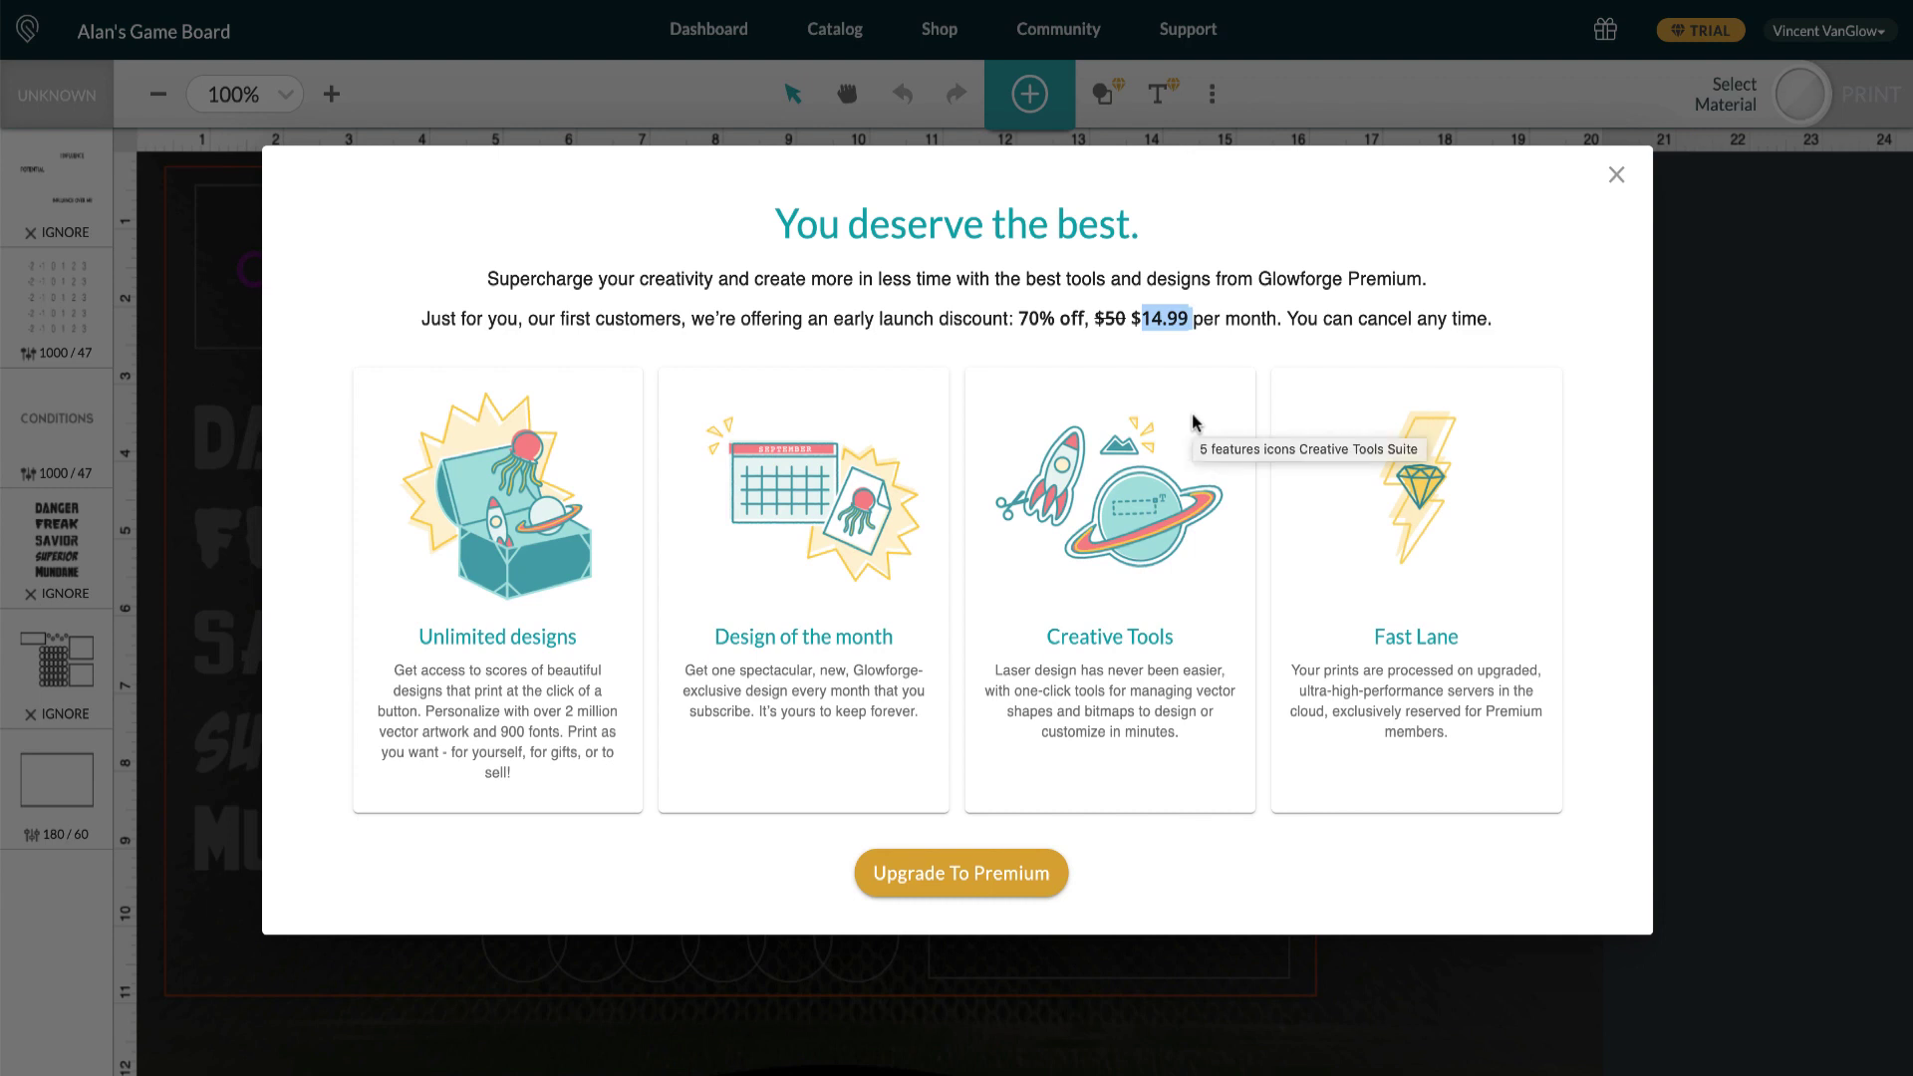
drag(1190, 319, 1133, 307)
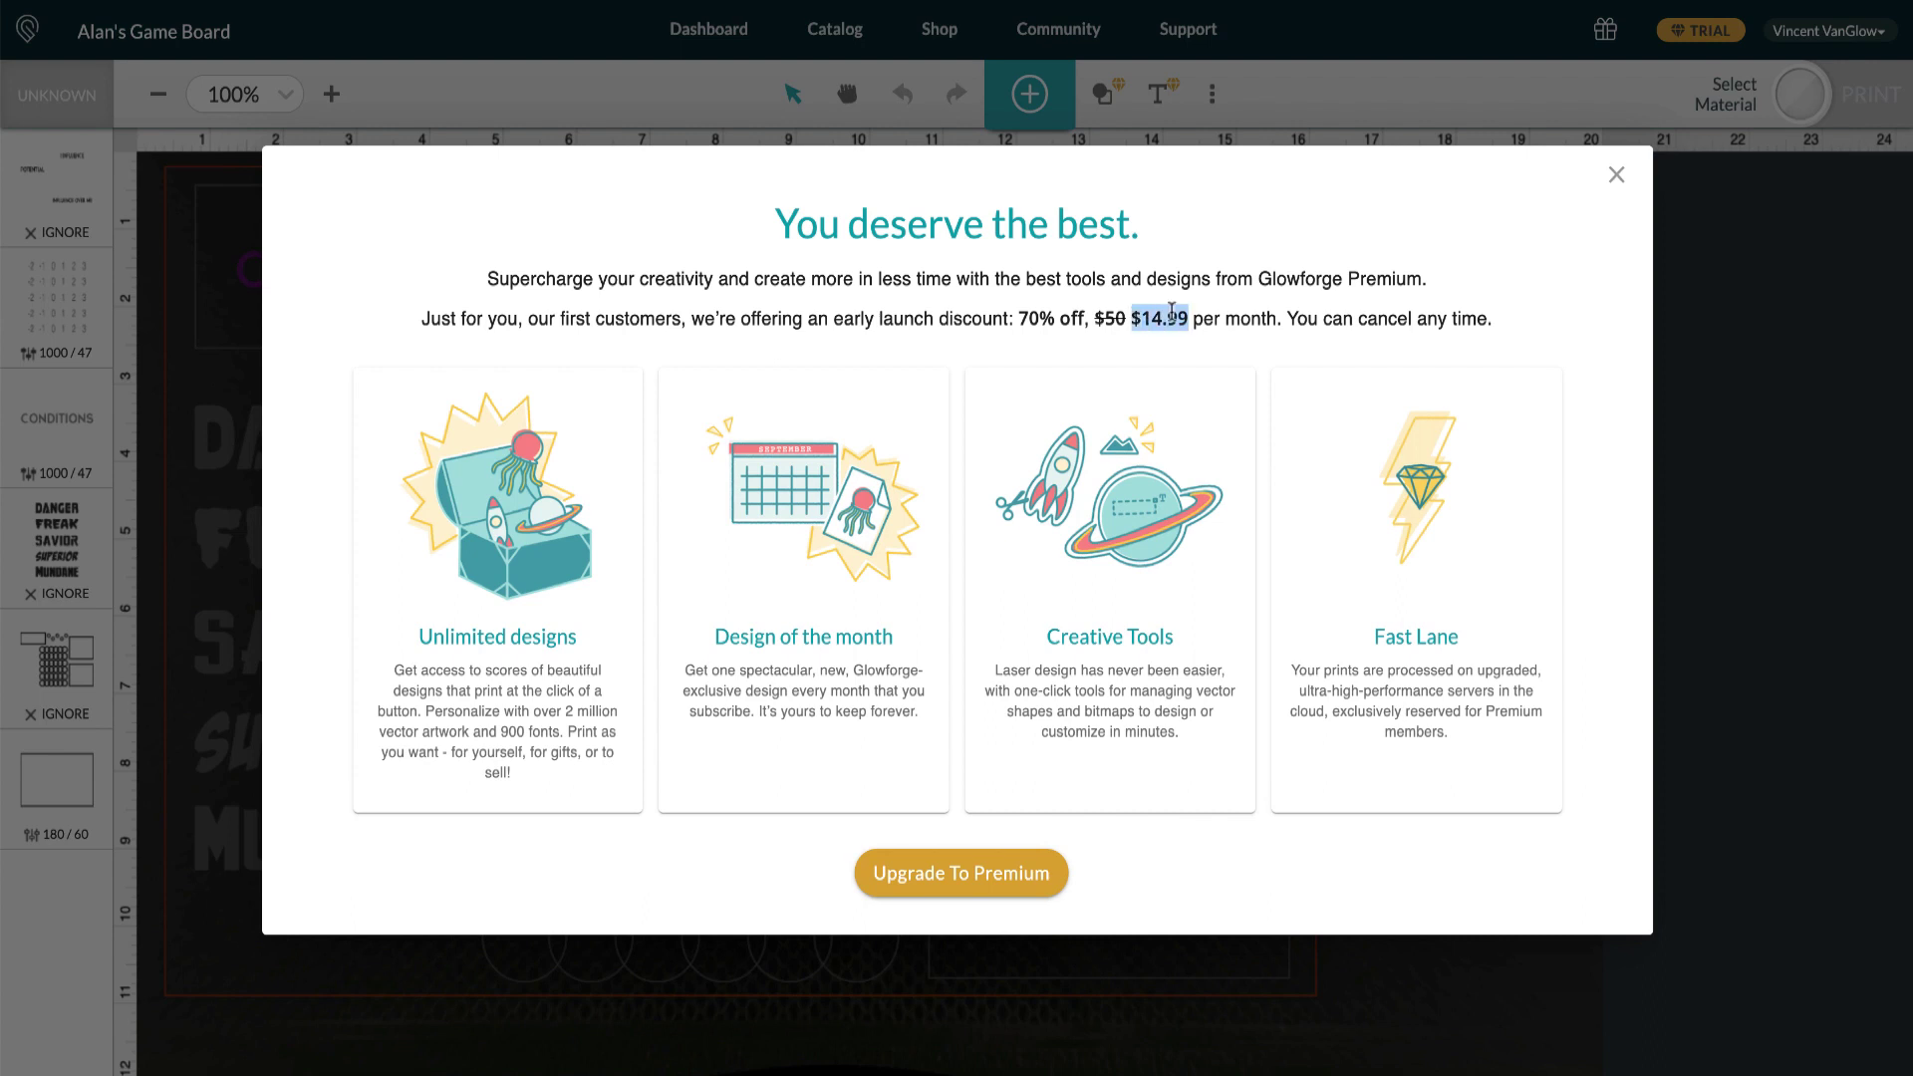
click(1187, 312)
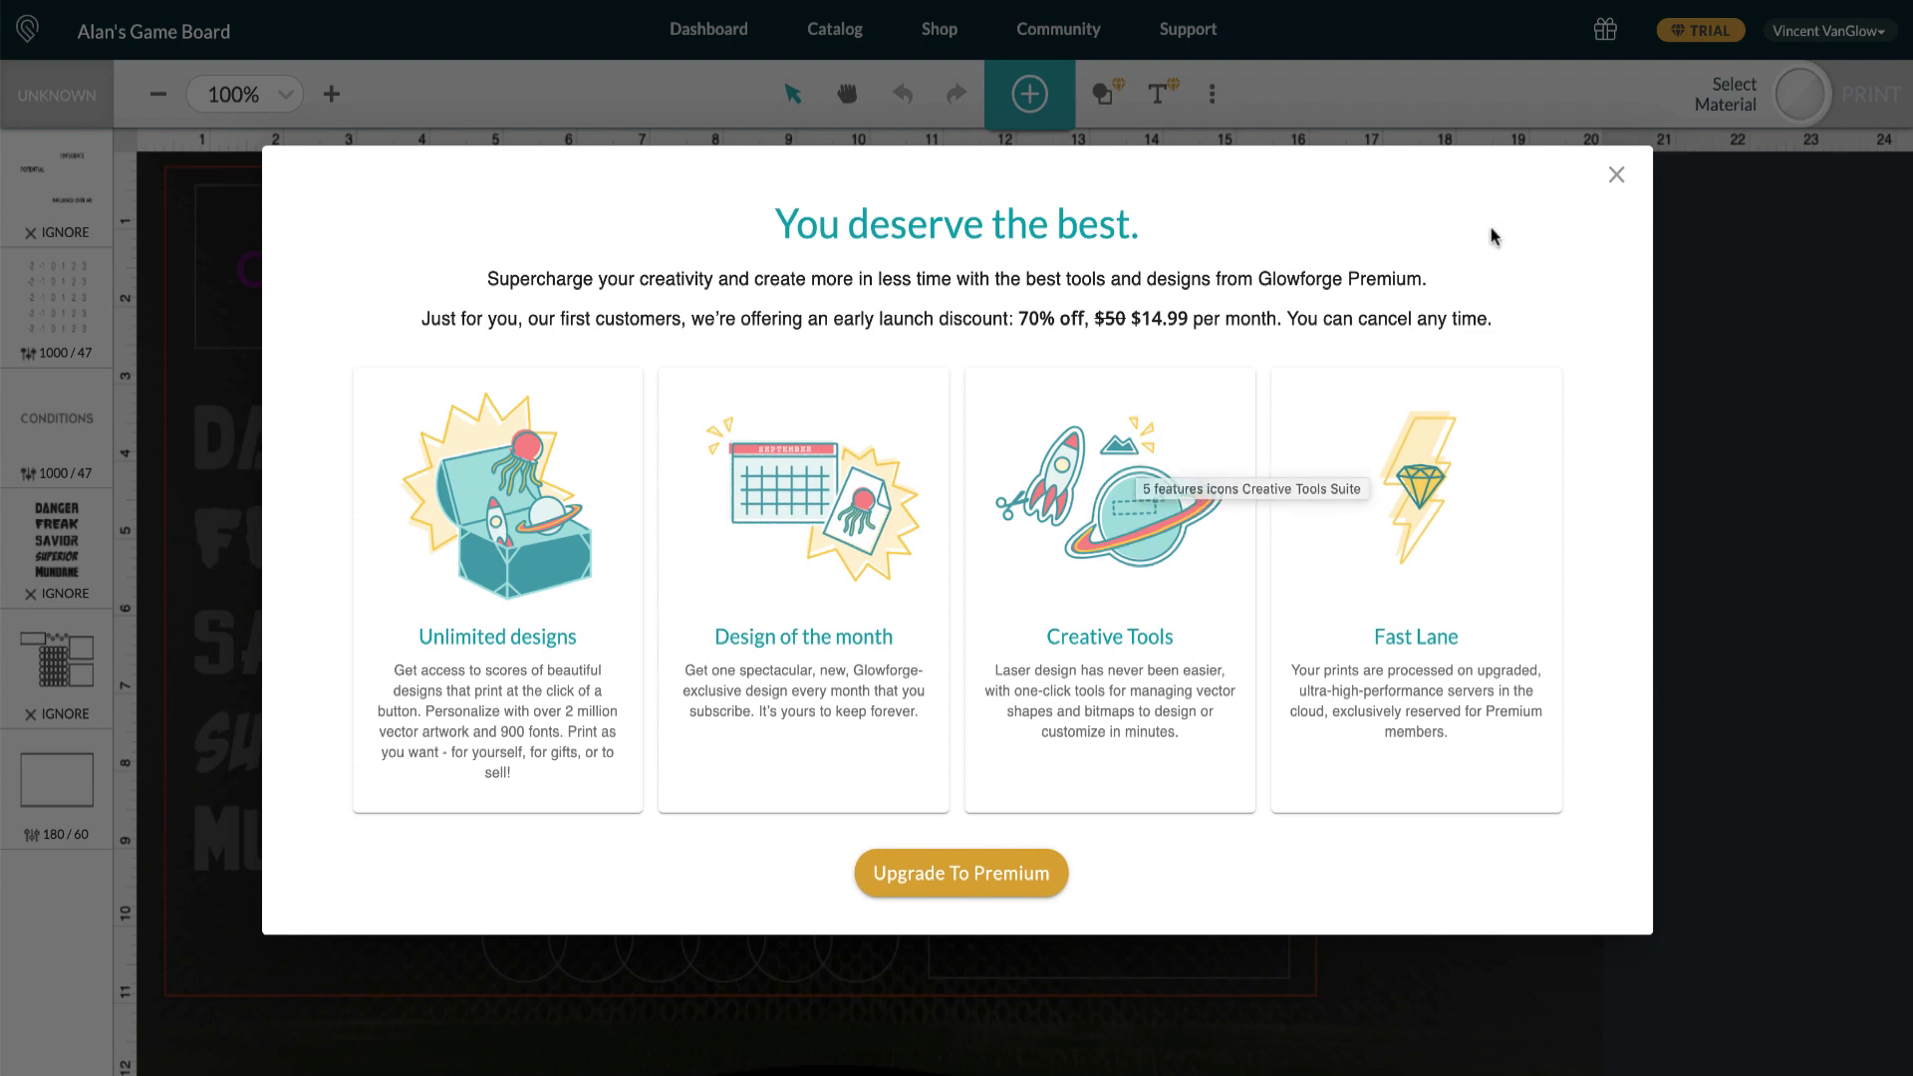
Close the offer, reopen it from TRIAL, and choose Upgrade To Premium.
click(1615, 179)
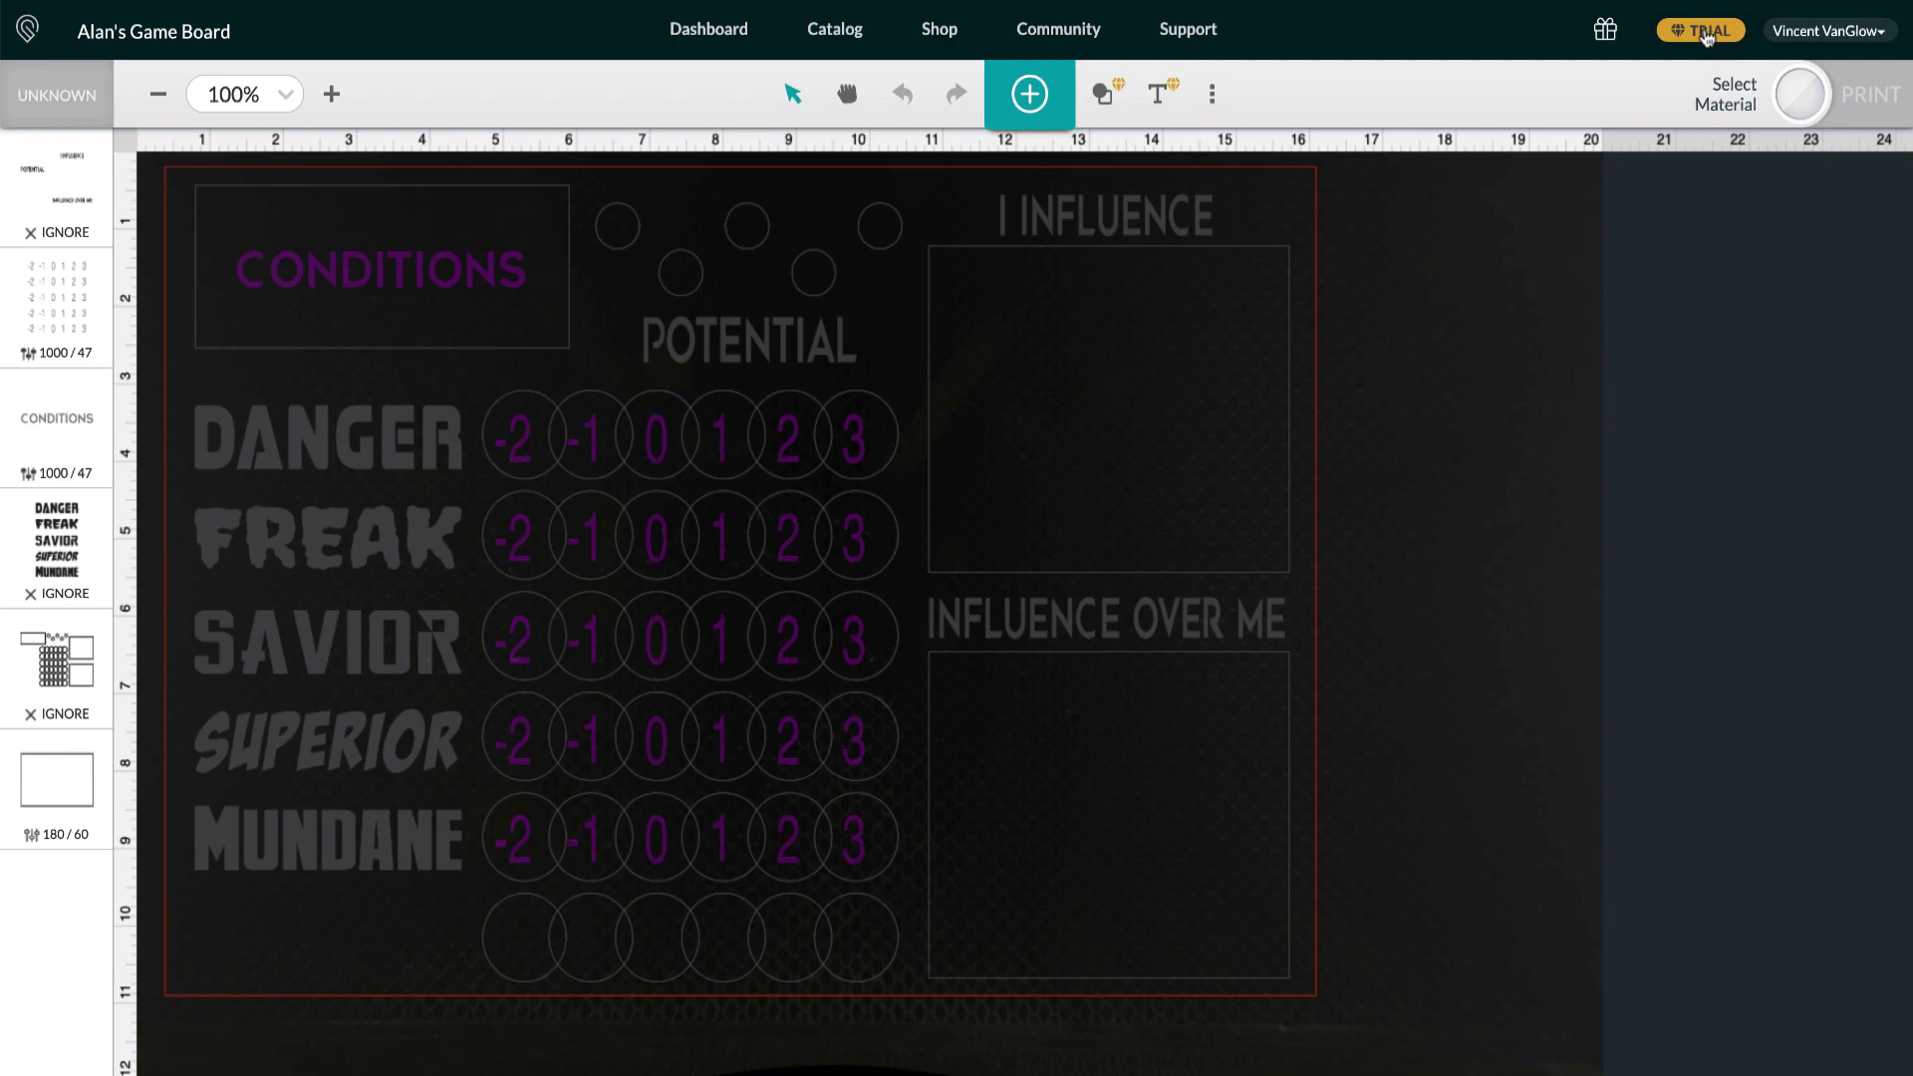
click(1707, 37)
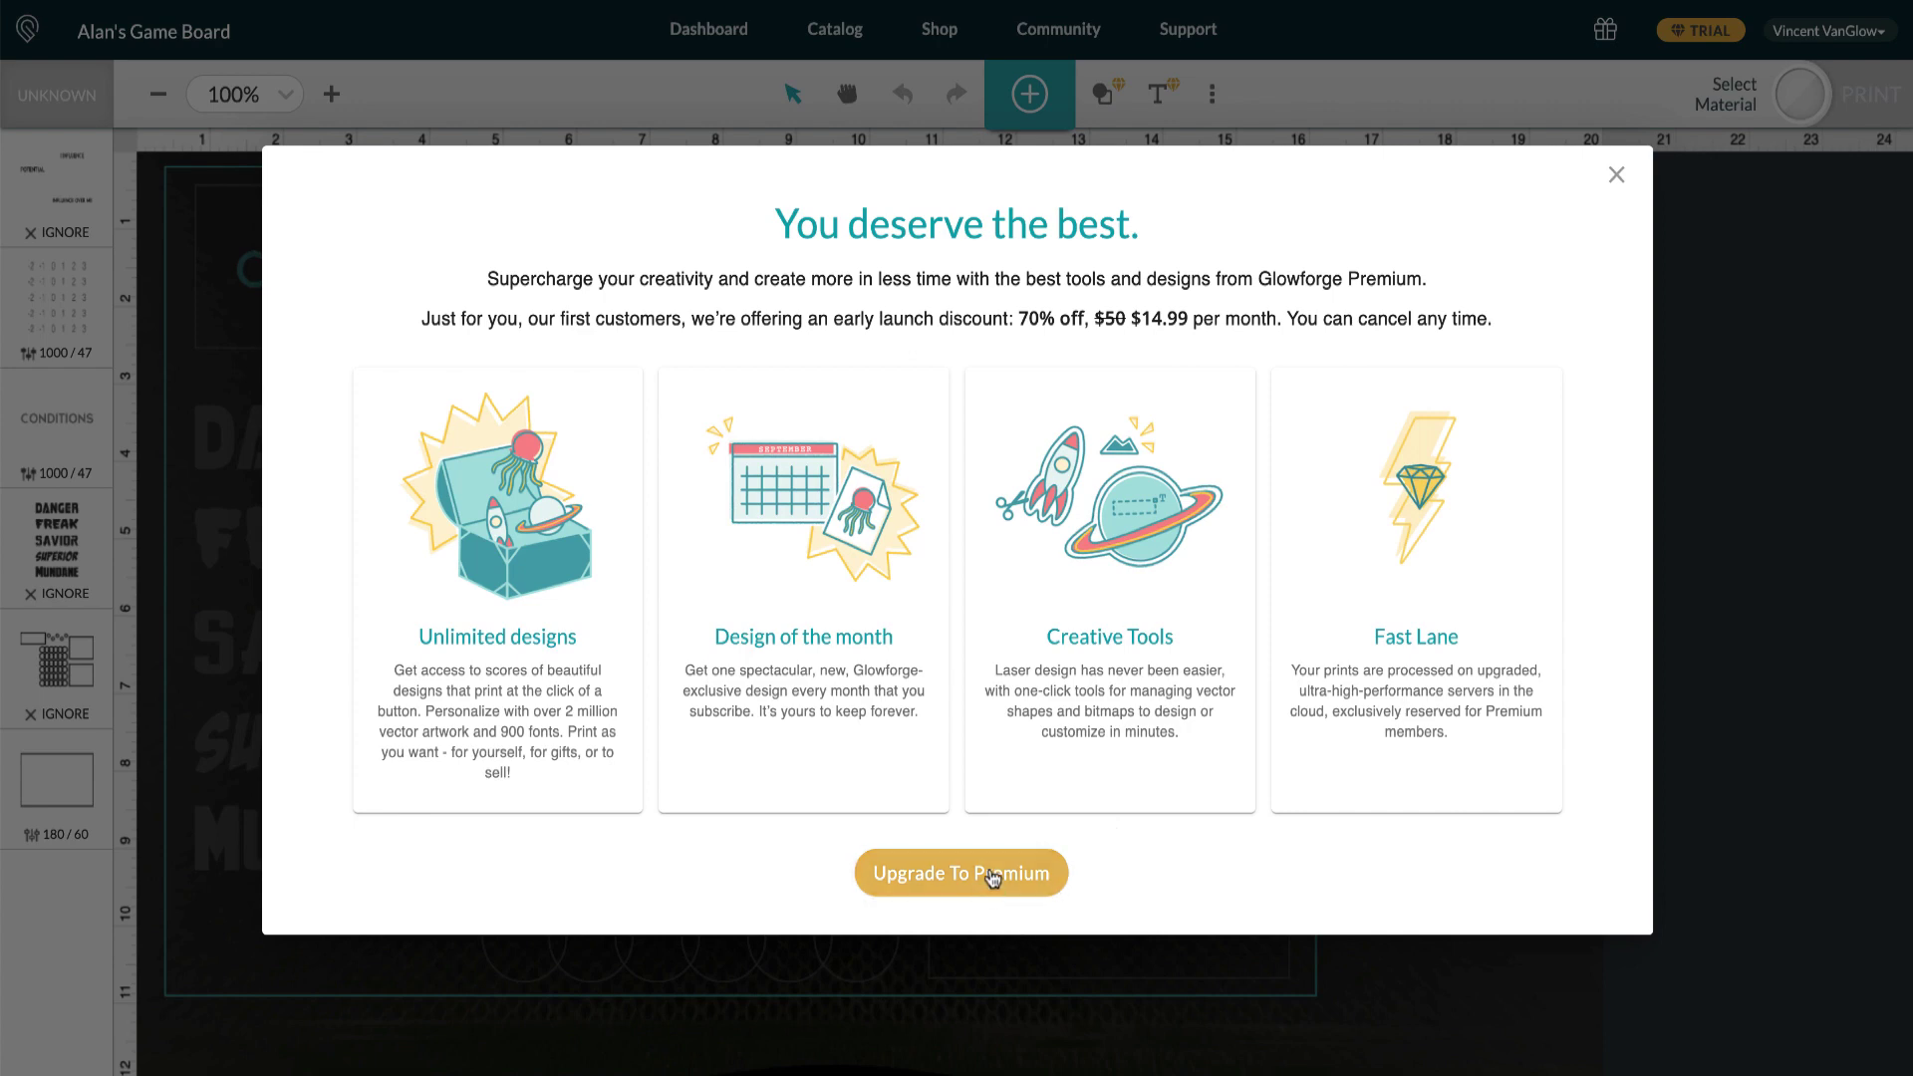
click(987, 873)
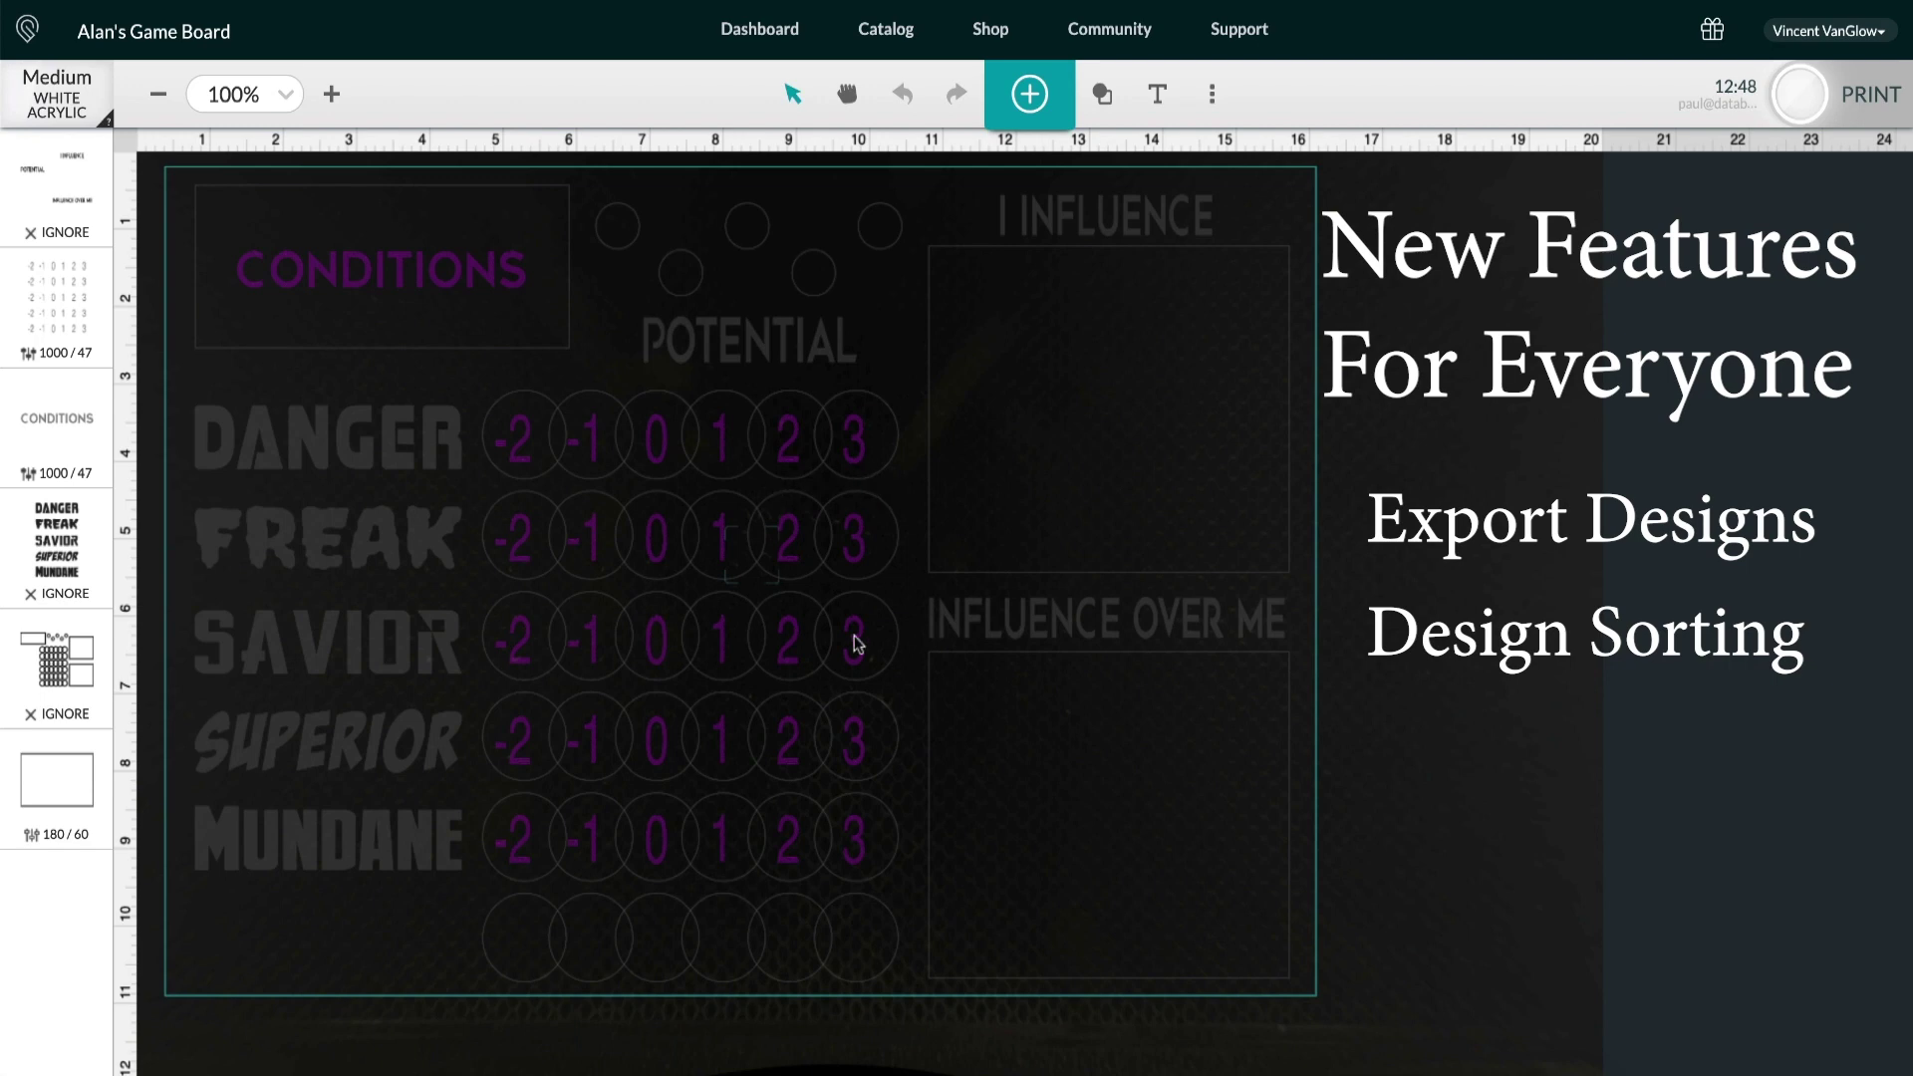
Check the recent materials list, then dismiss it and select the whole design.
click(66, 87)
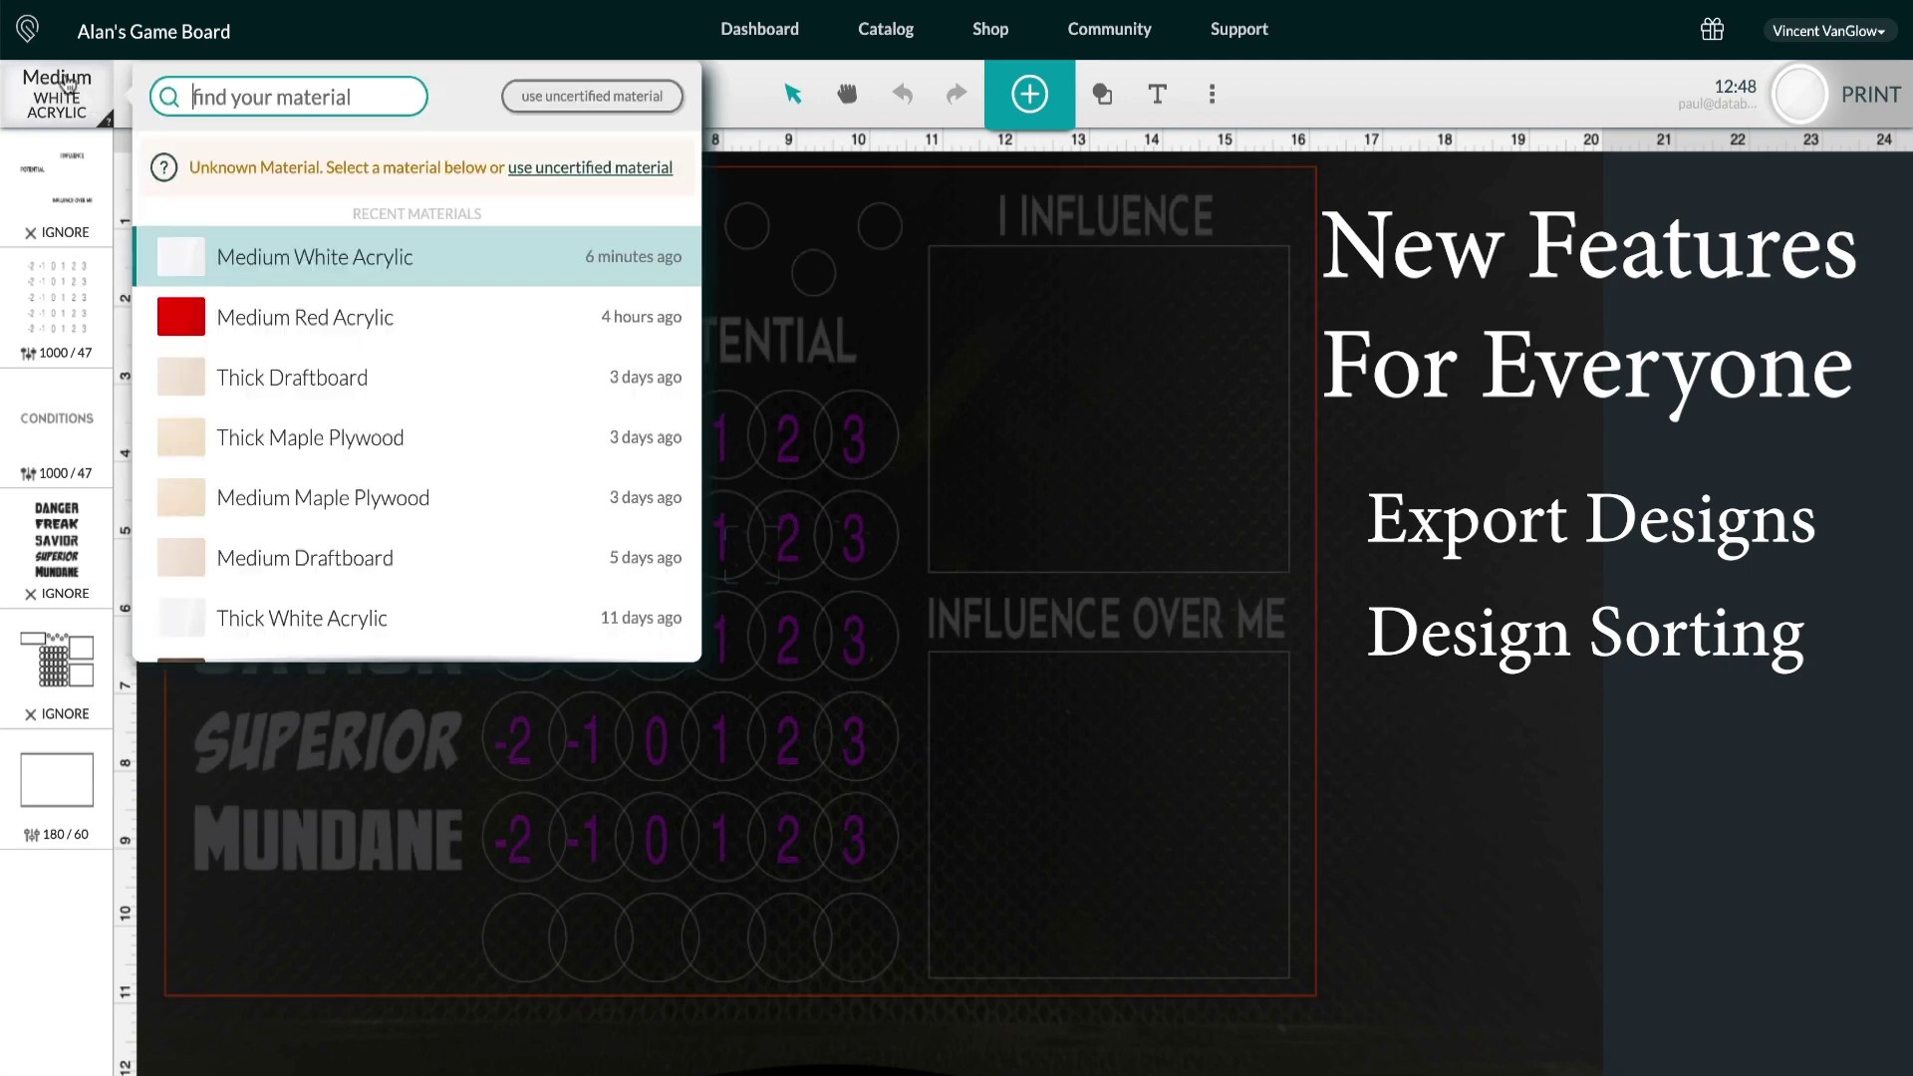
click(919, 249)
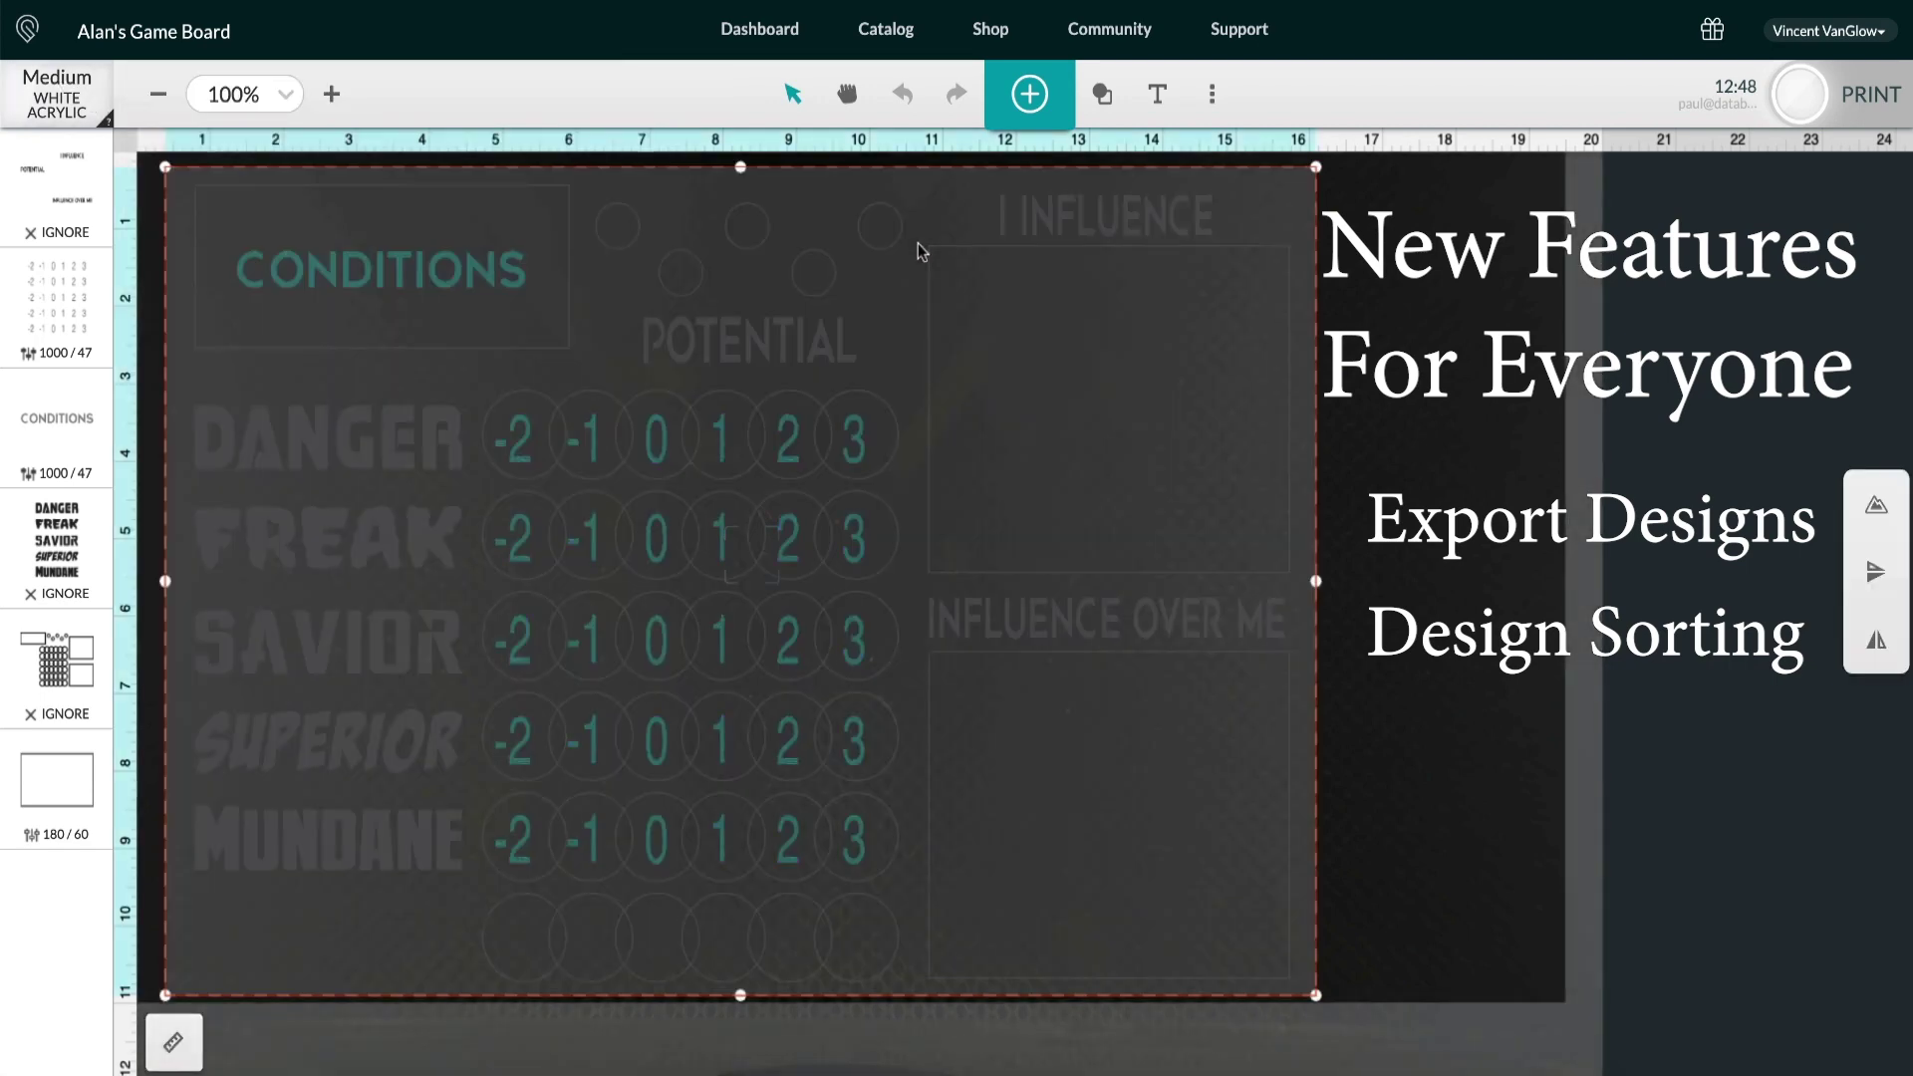